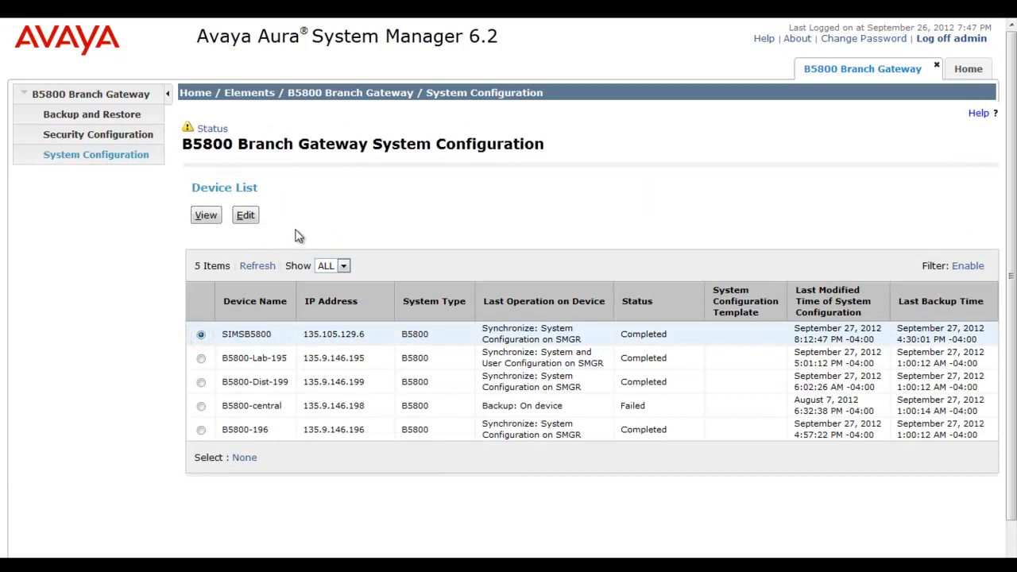
- Open the SIMSB5800 gateway configuration for editing and view its RemoteManager and NoUser user entries
left_click(245, 215)
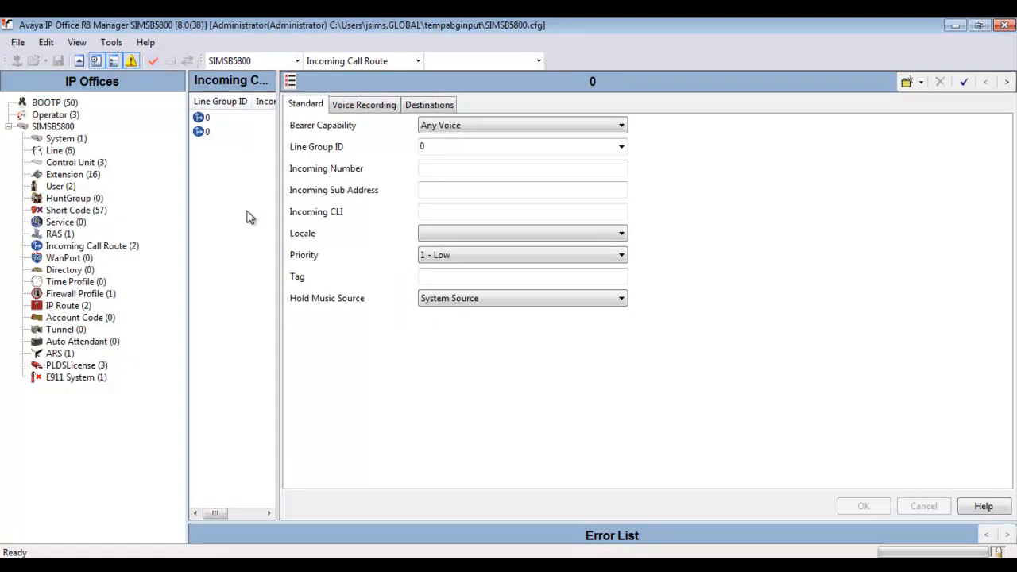
left_click(38, 187)
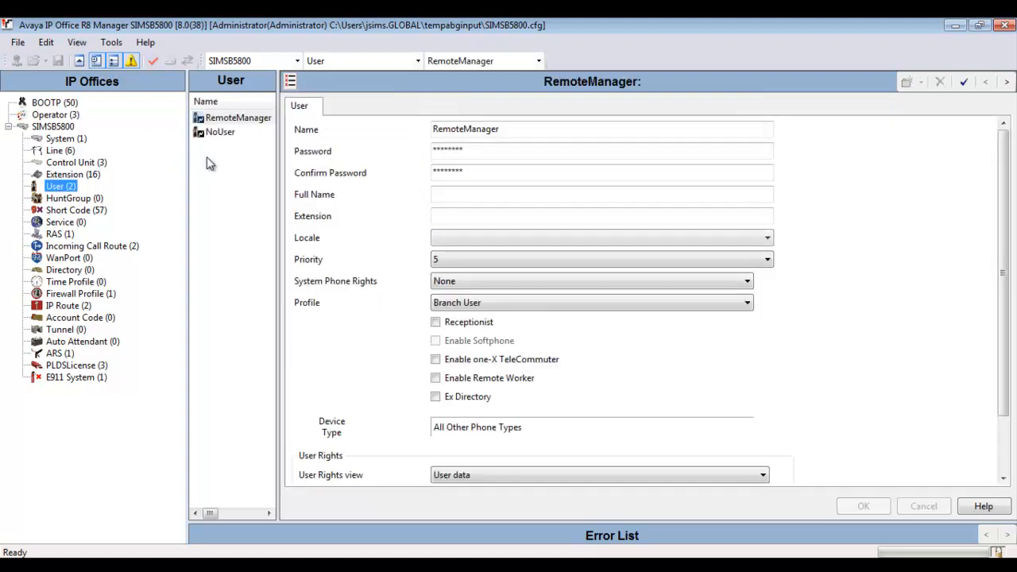
left_click(229, 118)
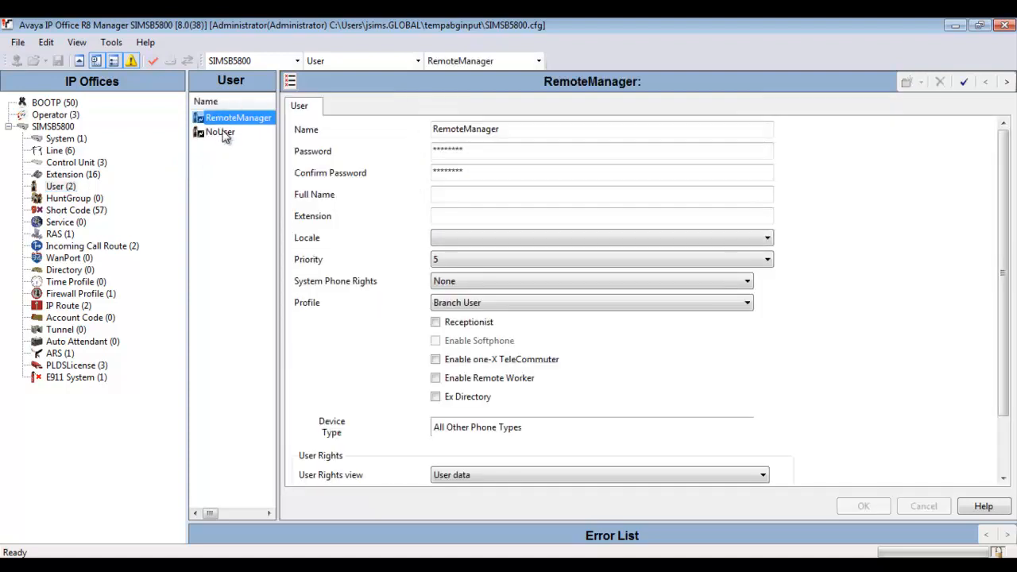
left_click(222, 134)
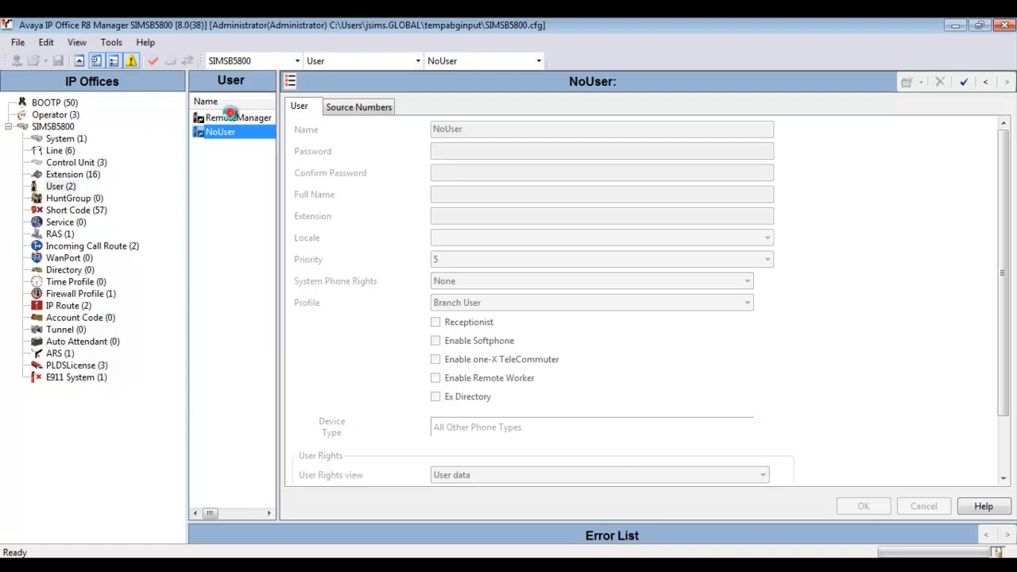
left_click(230, 118)
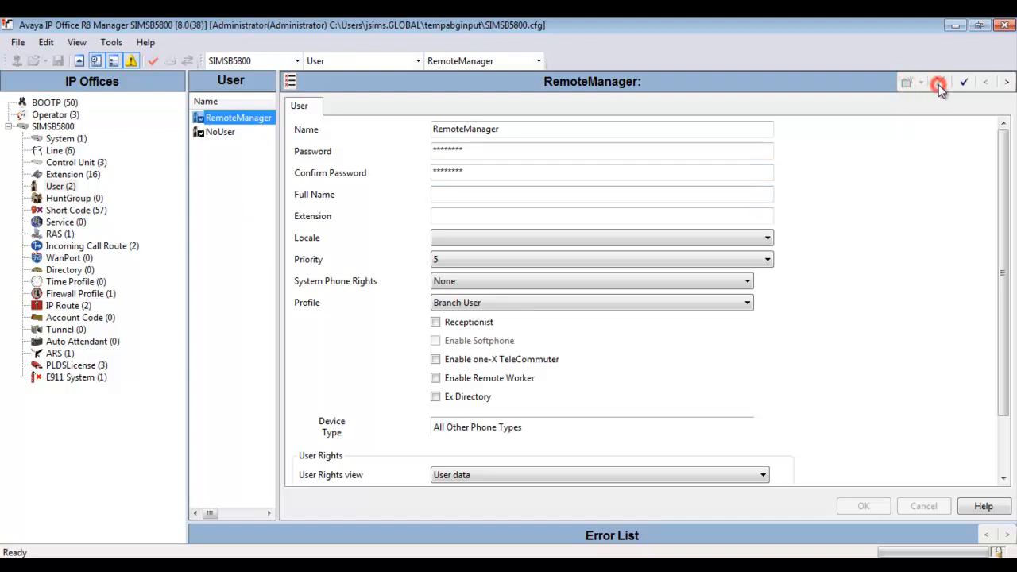
- Examine the user list's options and NoUser's source numbers, then exit the configuration manager
right_click(222, 191)
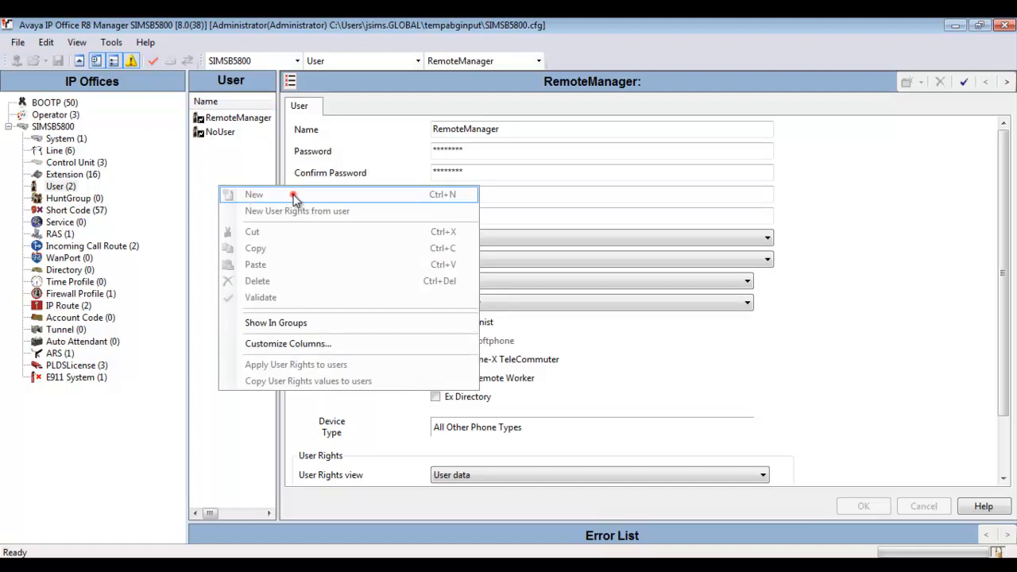
key("Escape")
left_click(222, 134)
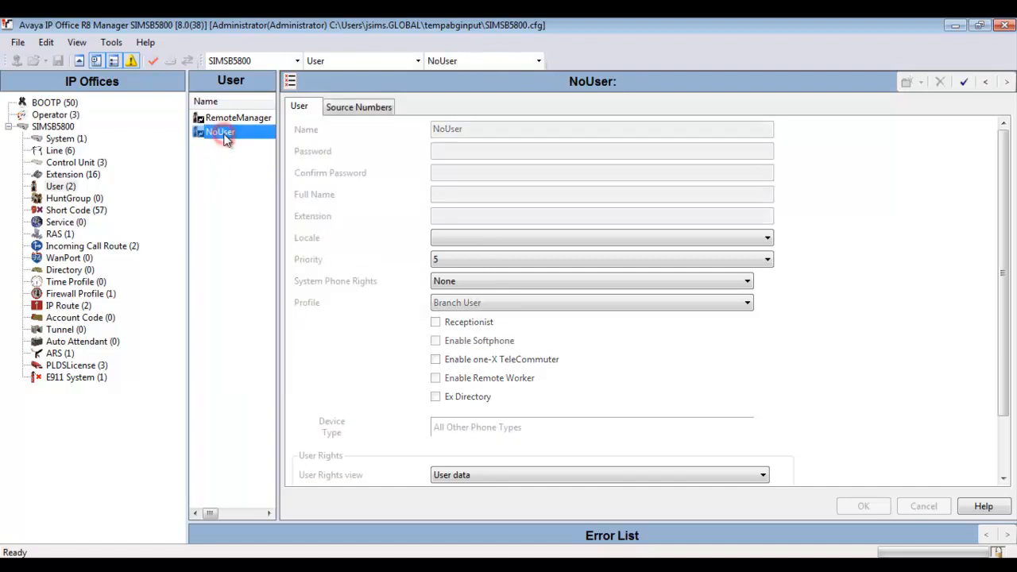
left_click(339, 109)
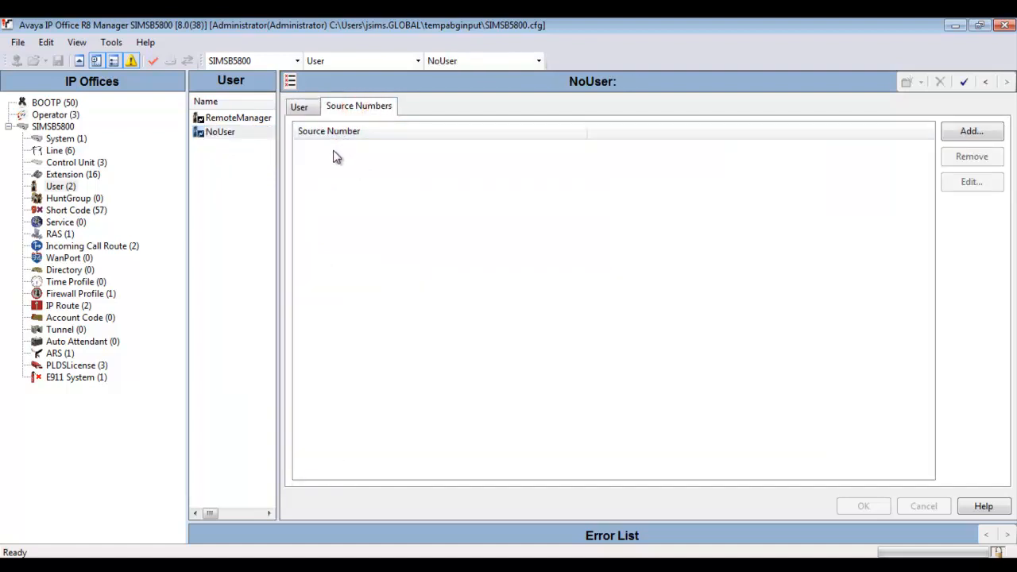
left_click(245, 117)
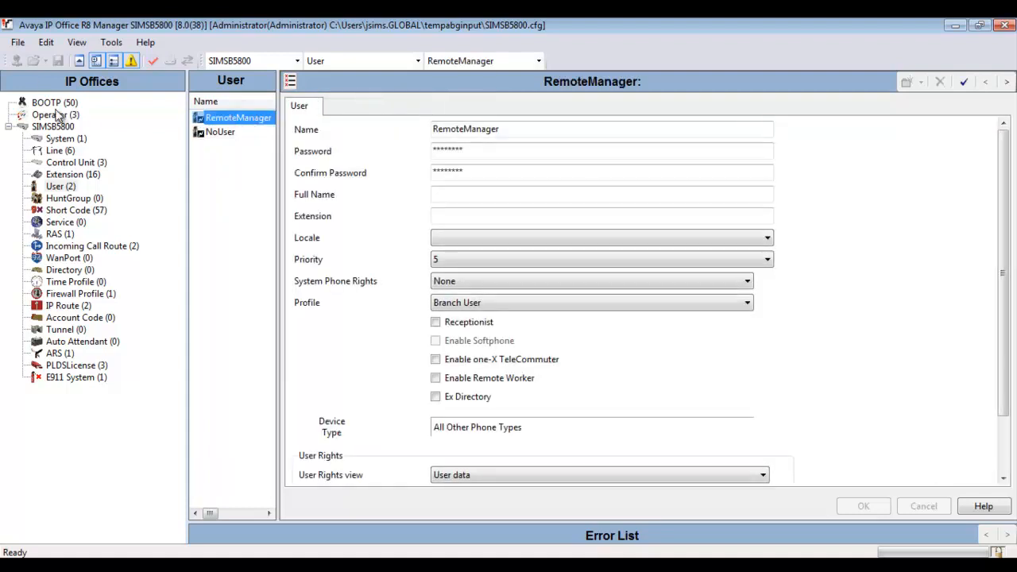
left_click(18, 43)
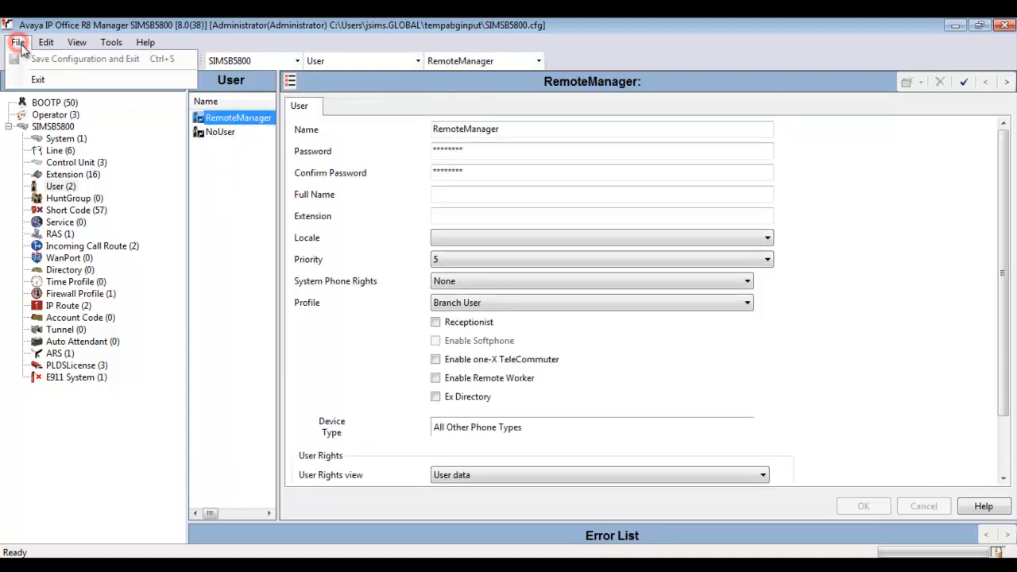
left_click(52, 80)
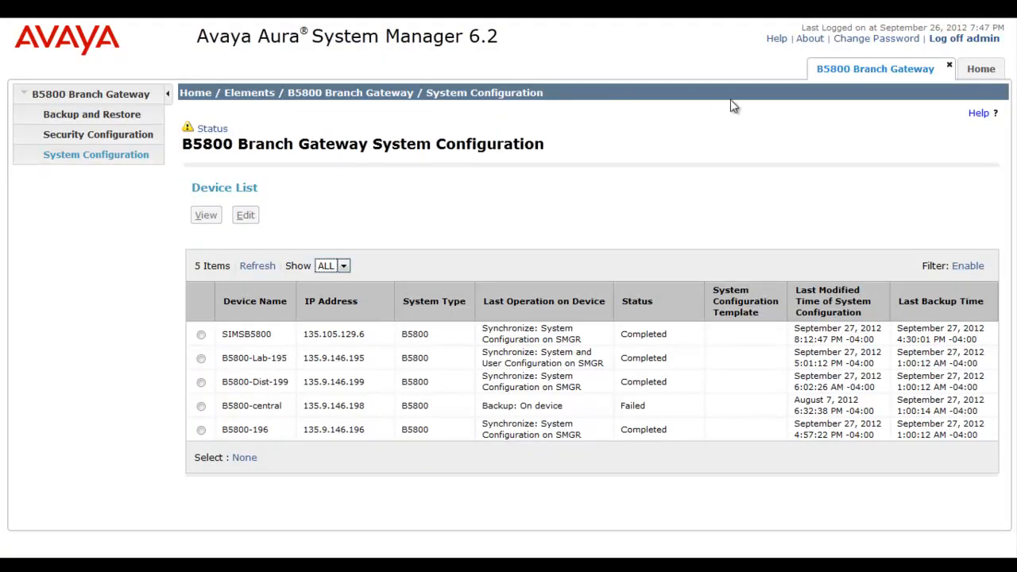
- Open B5800 Branch Gateway synchronization in Inventory, select SIMSB5800 and review the System Configuration, User and combined options
left_click(950, 63)
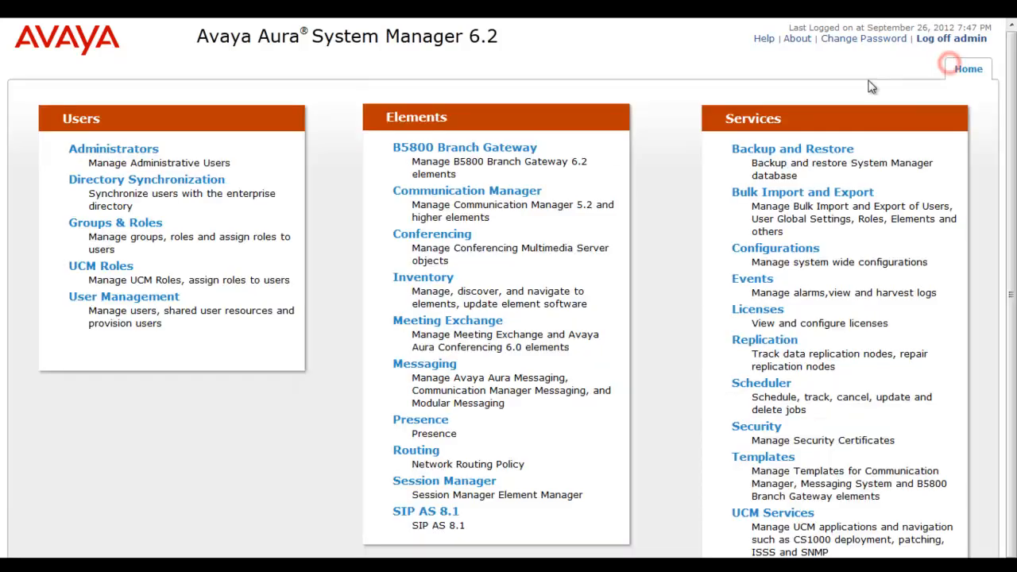
left_click(445, 277)
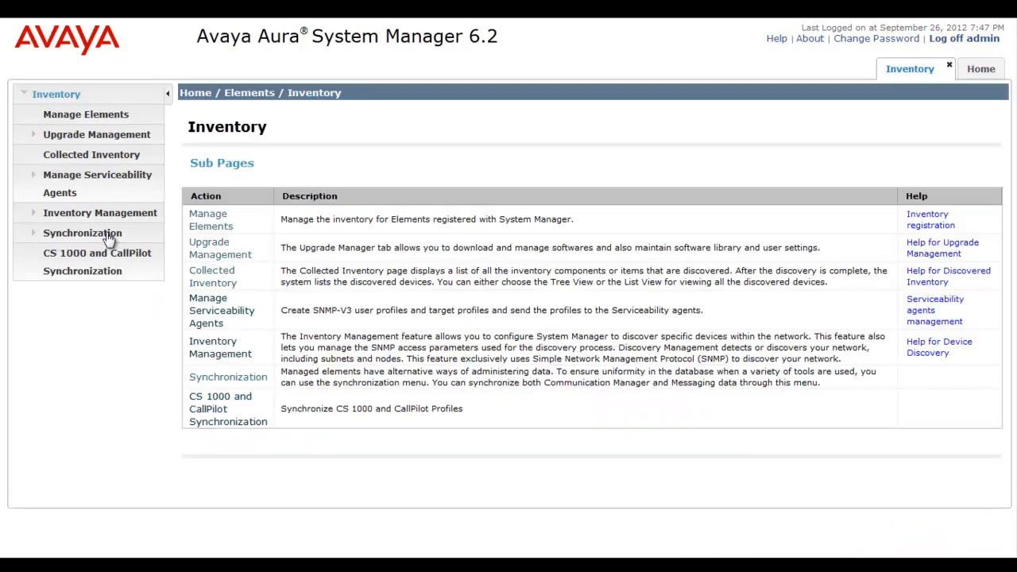
left_click(106, 233)
left_click(120, 293)
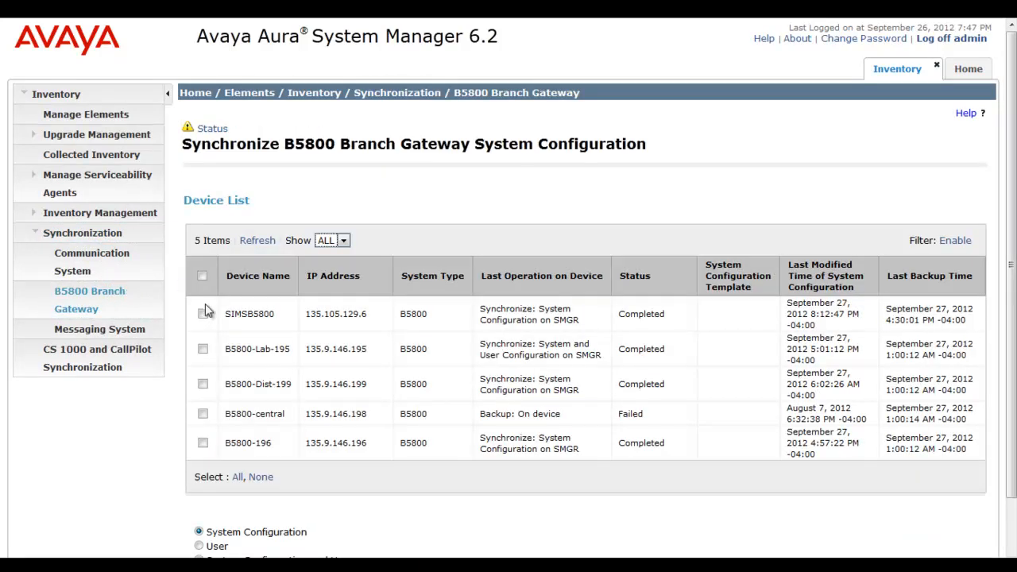
left_click(203, 312)
left_click_drag(1008, 226, 1011, 315)
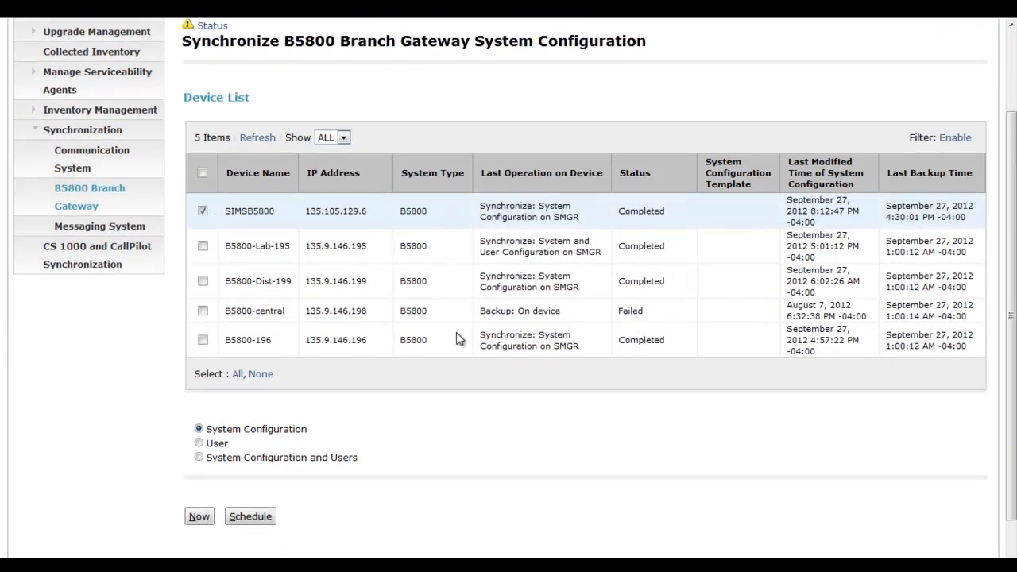
left_click(307, 424)
left_click(199, 443)
left_click(199, 458)
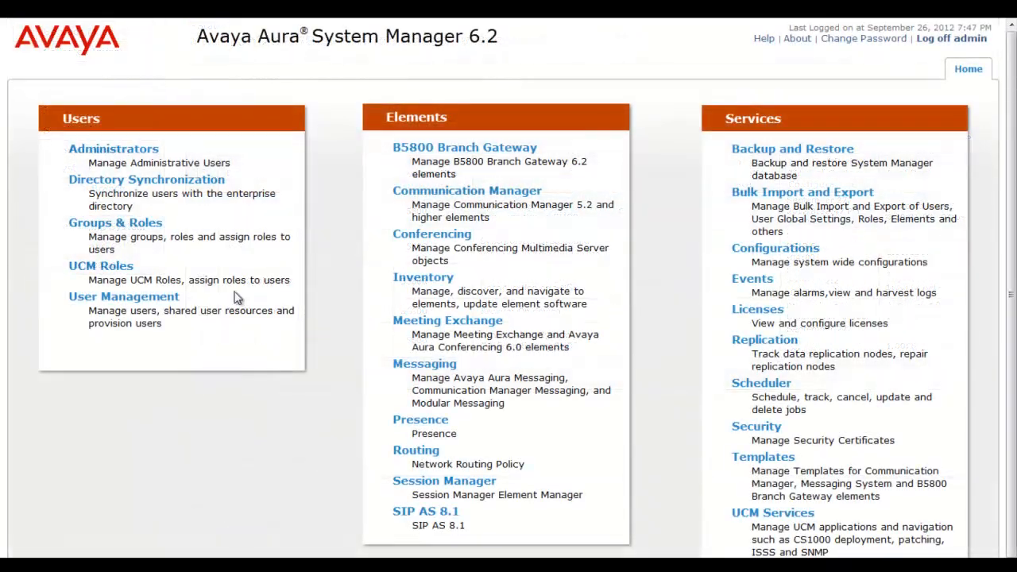
- Start a new user in Manage Users and enter the user's last name, first name and description
left_click(153, 296)
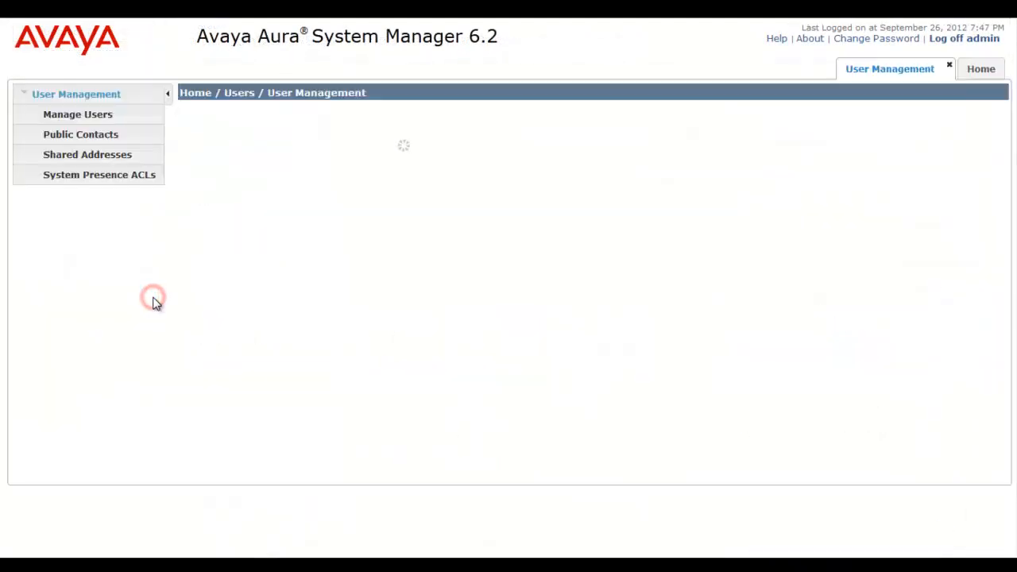
left_click(101, 116)
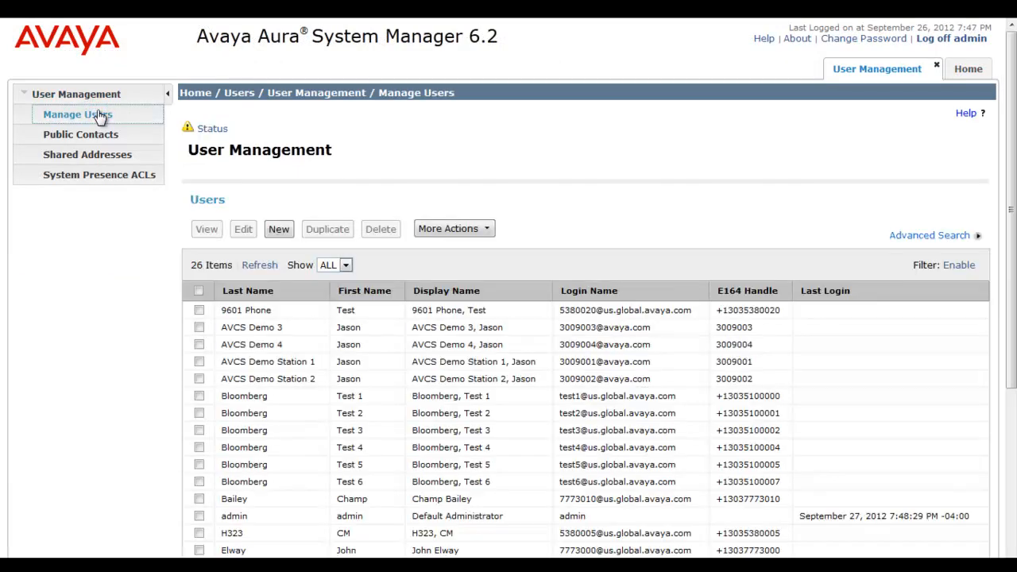
left_click(279, 229)
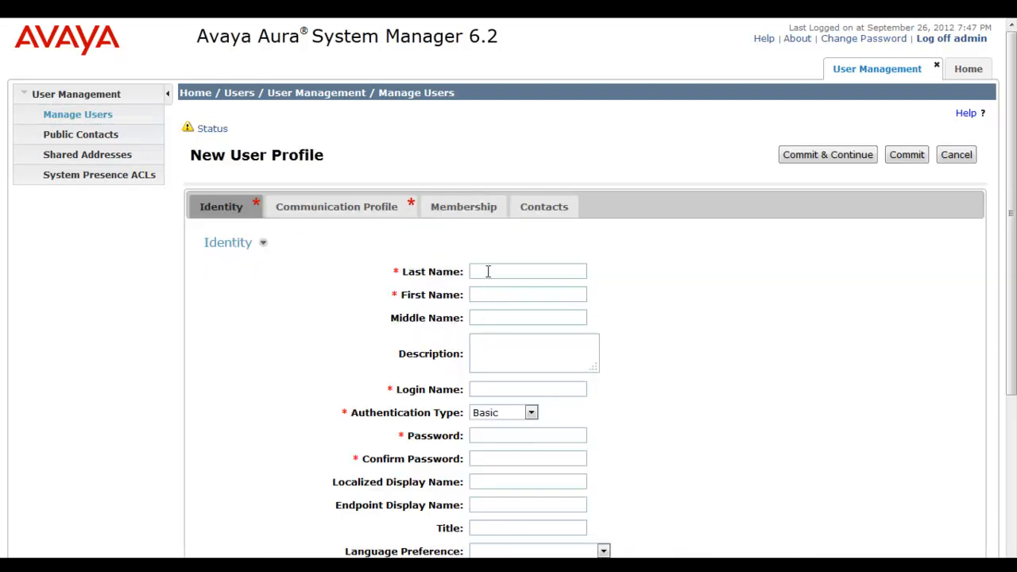
key("Tab")
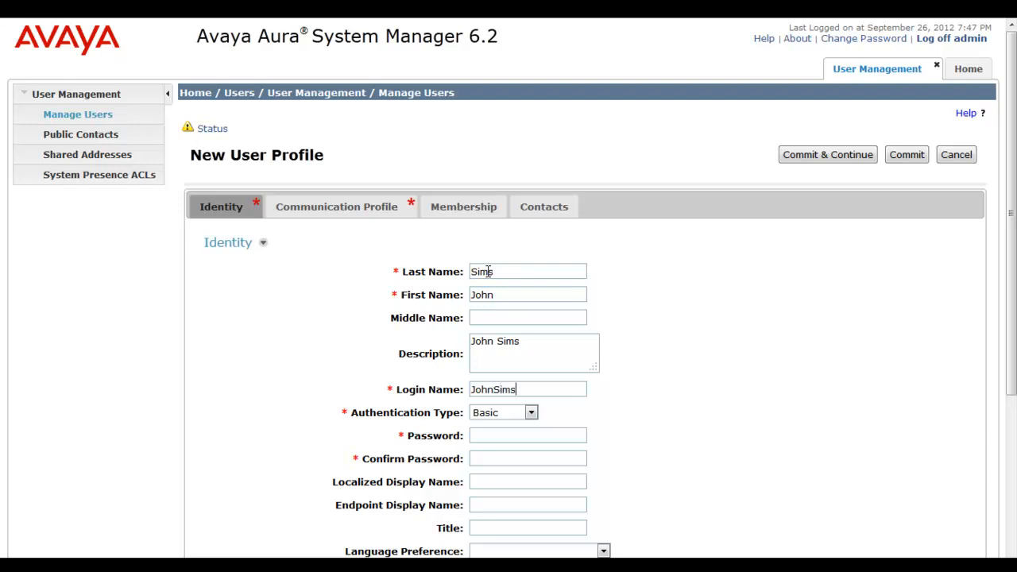
- Complete the login name with the user's us.global.avaya.com e-mail address
key("Tab")
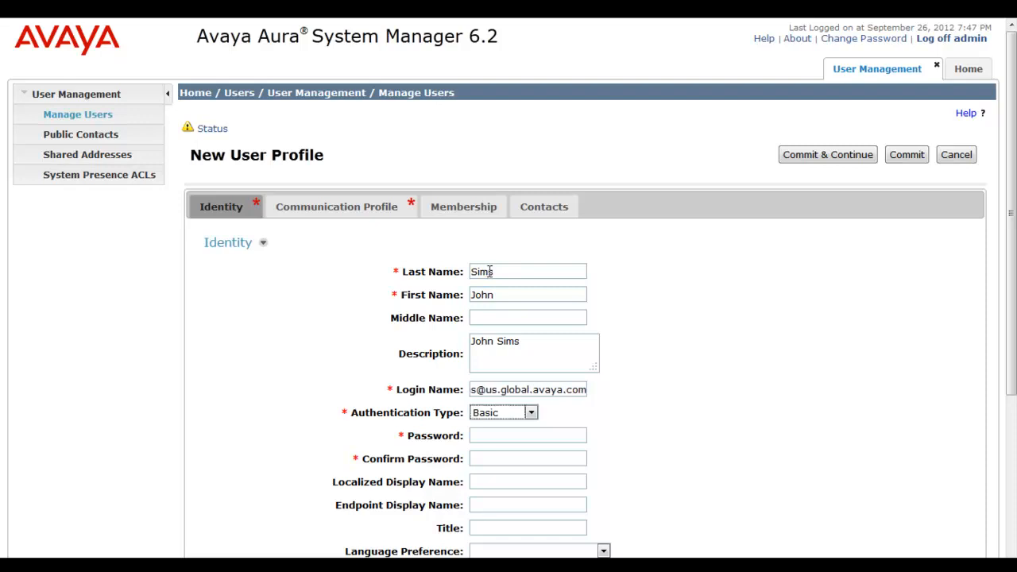
- Enter and confirm the user's password and fill the localized and endpoint display names
key("Tab")
type("•••••••••")
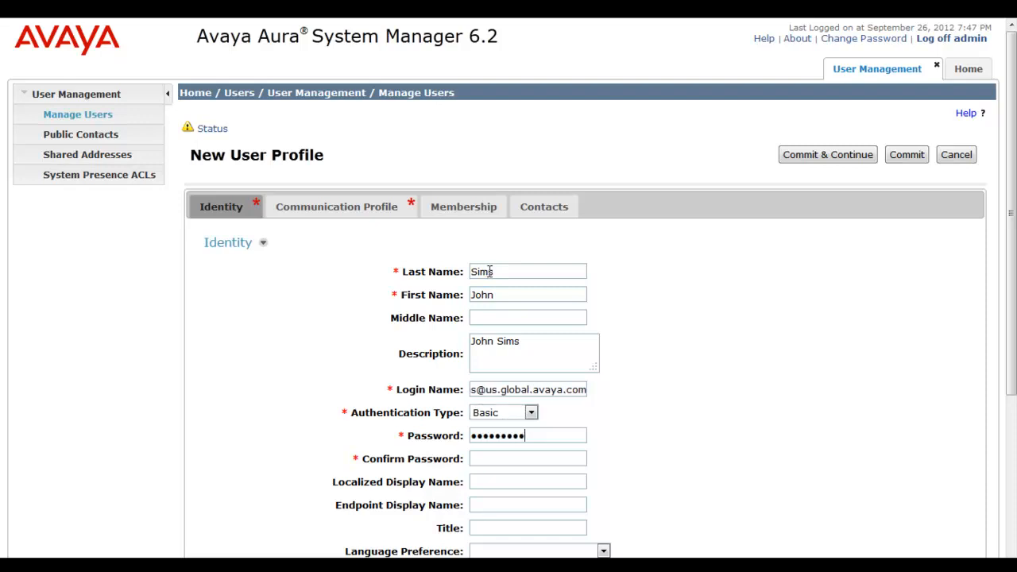
type("•••••••••")
key("Tab")
key("Tab")
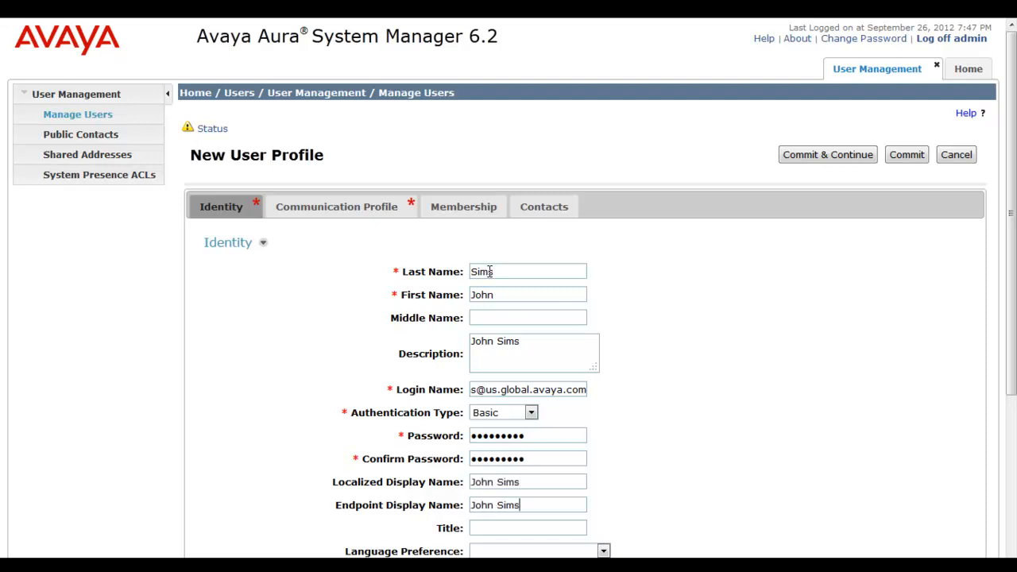
- Set the language preference to English (United States) and time zone to (-4:0)Eastern Time (US & Canada)
scroll(627, 314, "down", 5)
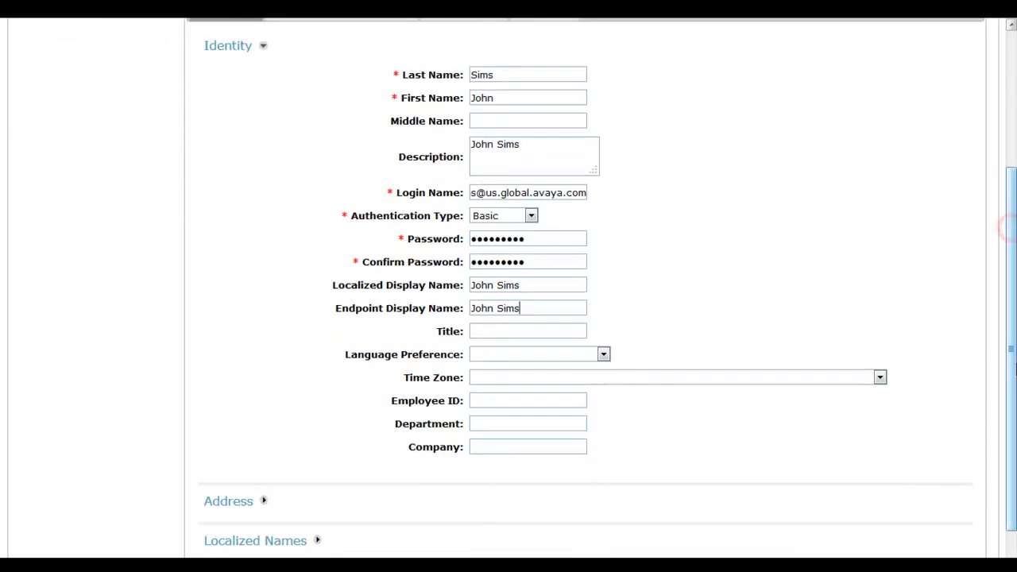
left_click(603, 354)
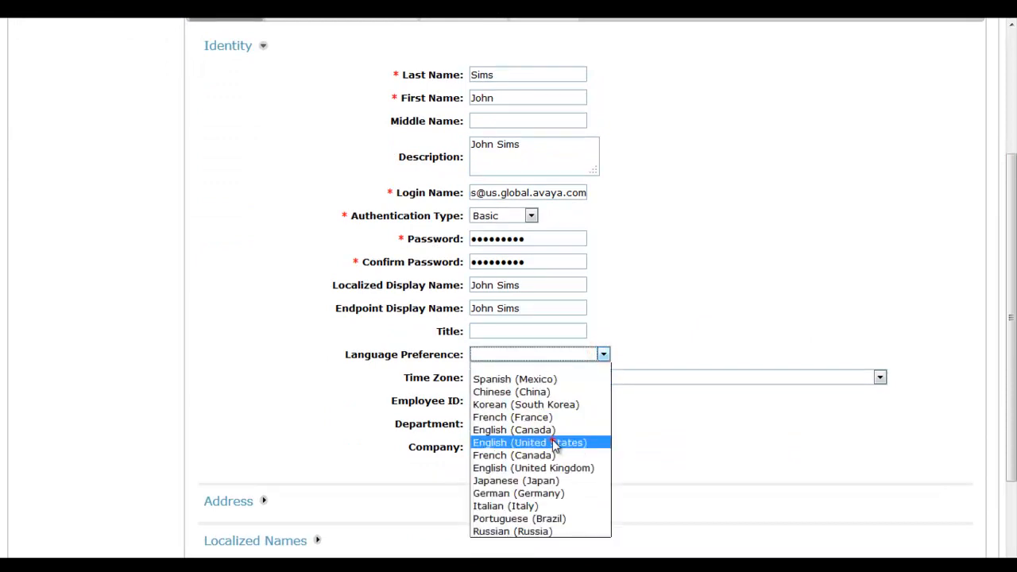
left_click(552, 441)
left_click(606, 377)
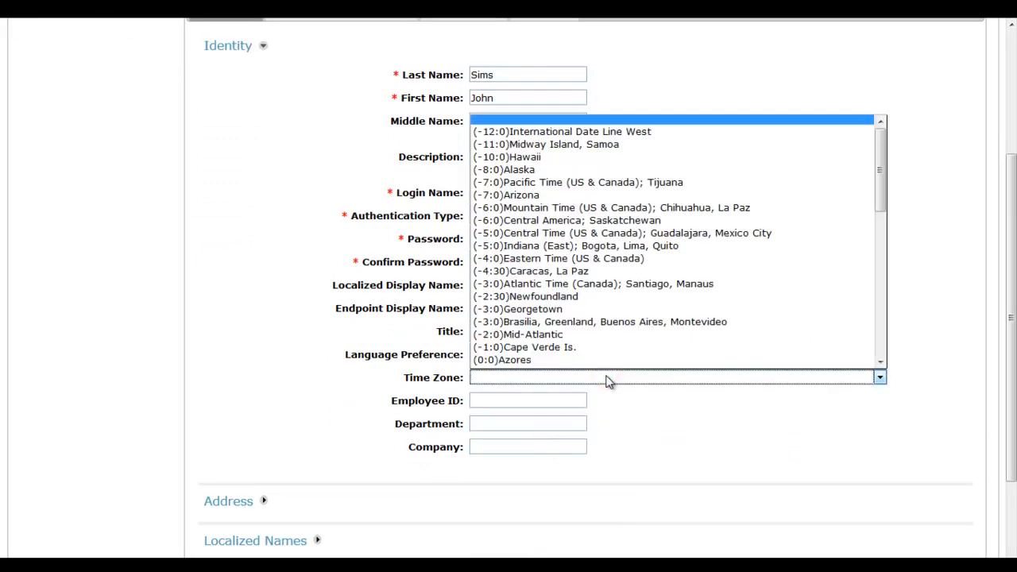
left_click(588, 248)
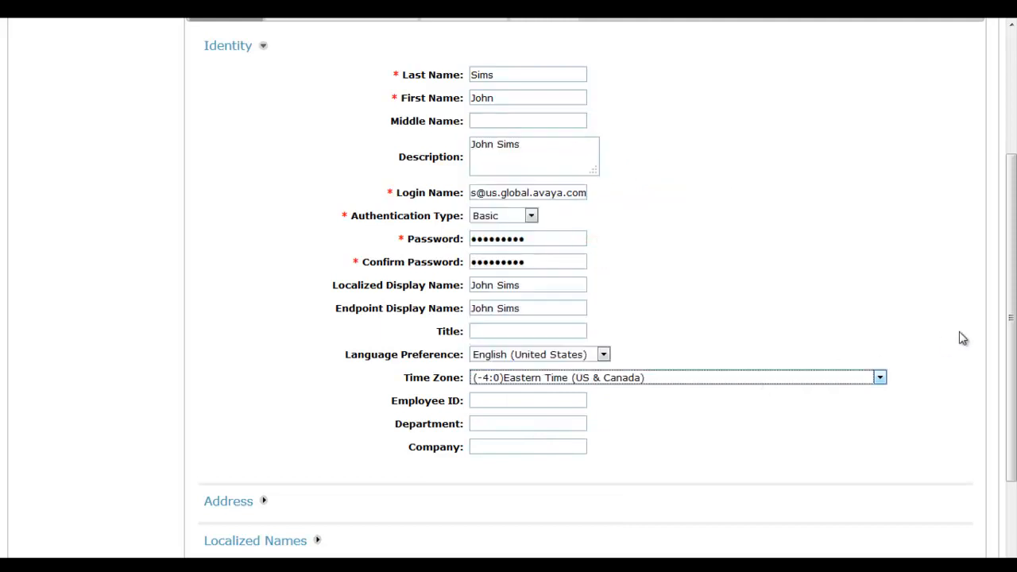
- Commit the identity details and continue to the communication profile
scroll(1011, 326, "down", 4)
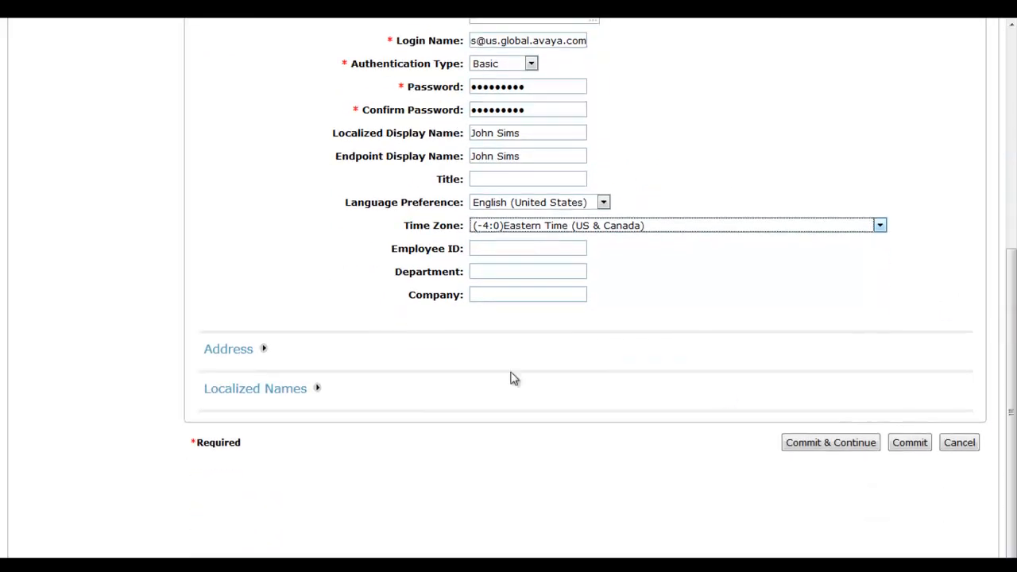
left_click(315, 355)
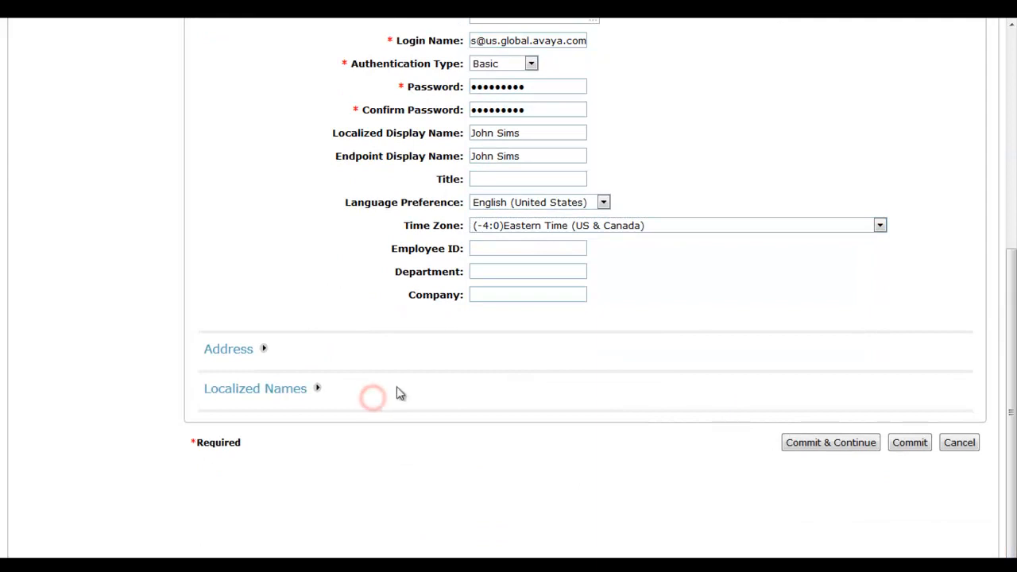
left_click(821, 444)
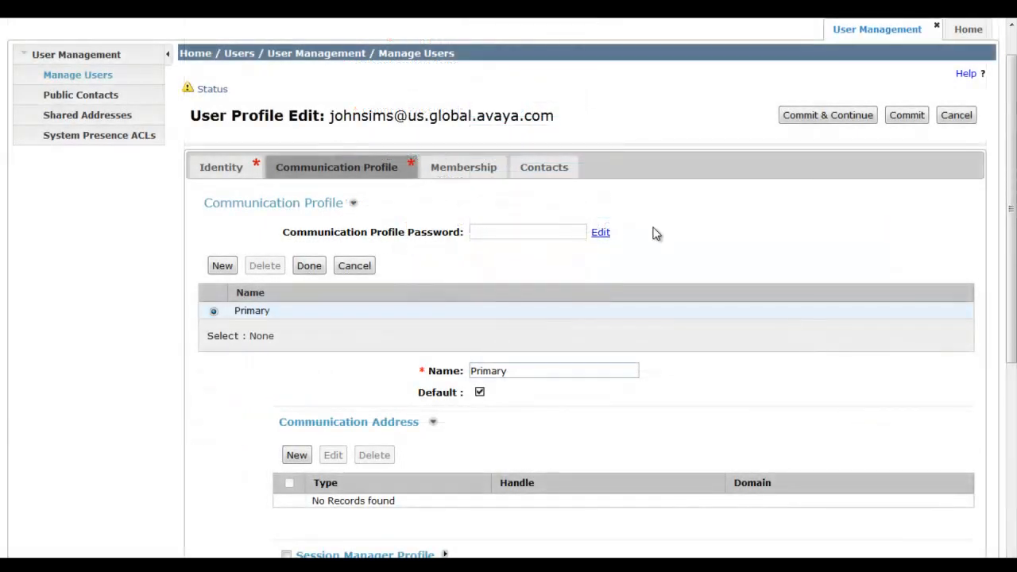
- Enable the B5800 Branch Gateway Endpoint Profile in the primary communication profile
left_click(655, 229)
left_click(704, 391)
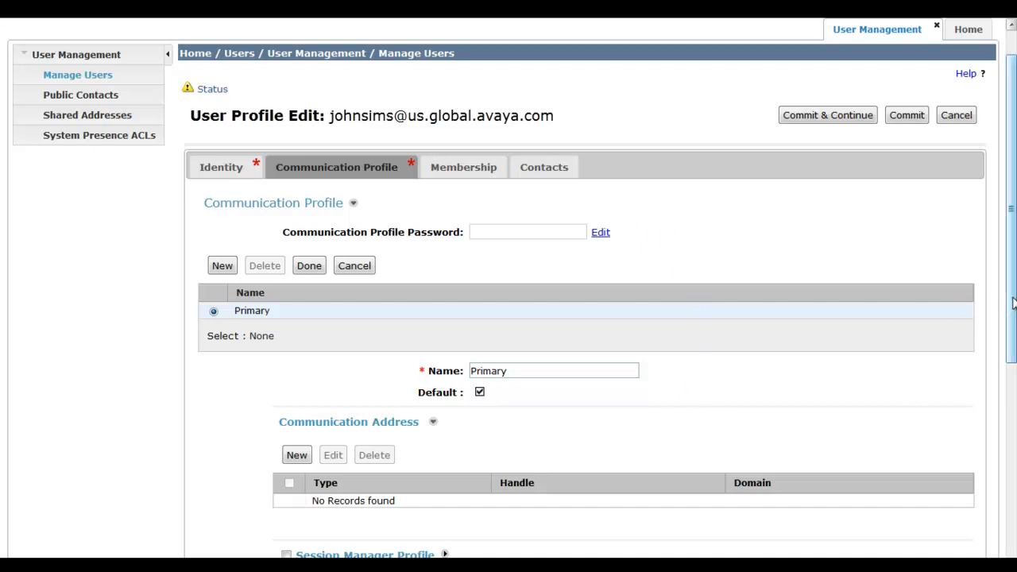
left_click_drag(1013, 300, 1014, 444)
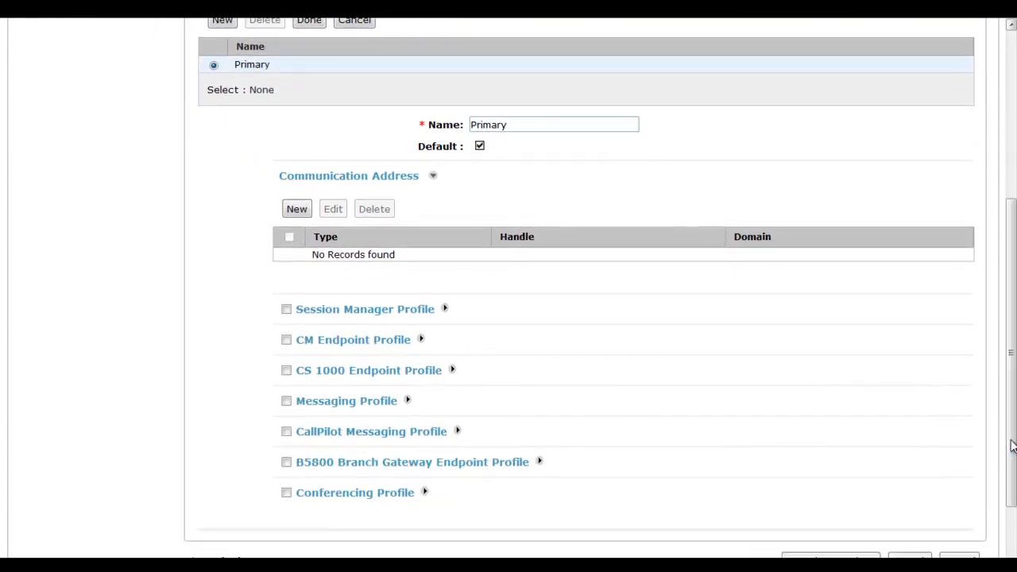
left_click(287, 463)
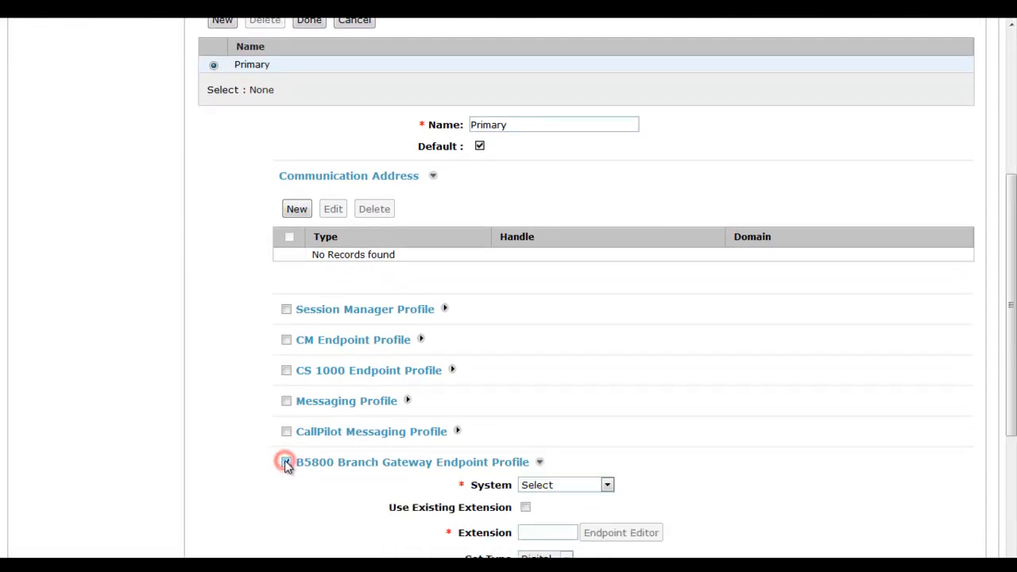
- Set the B5800 Branch Gateway endpoint profile's system to SIMSB5800
scroll(1011, 372, "down", 2)
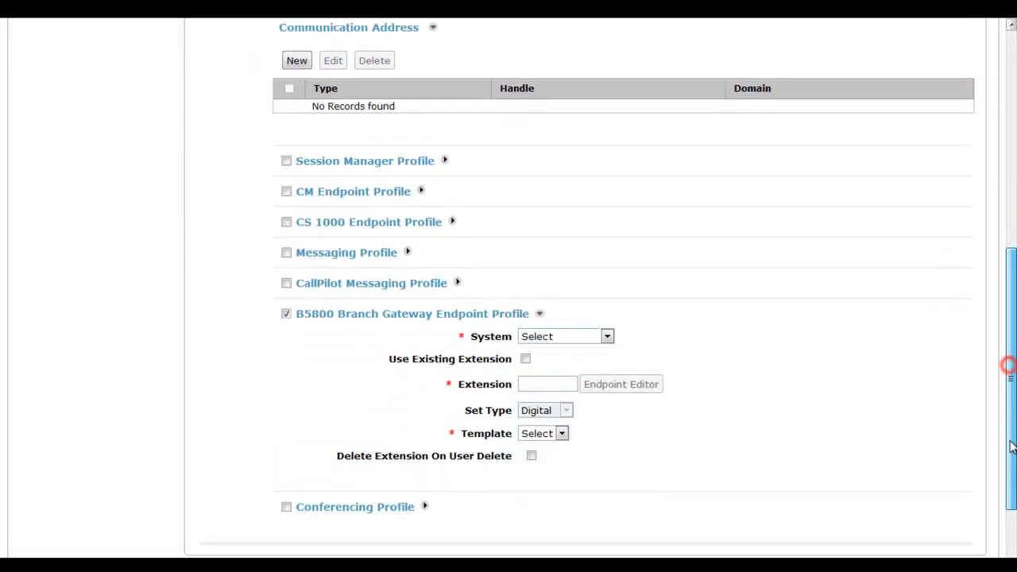
left_click(607, 330)
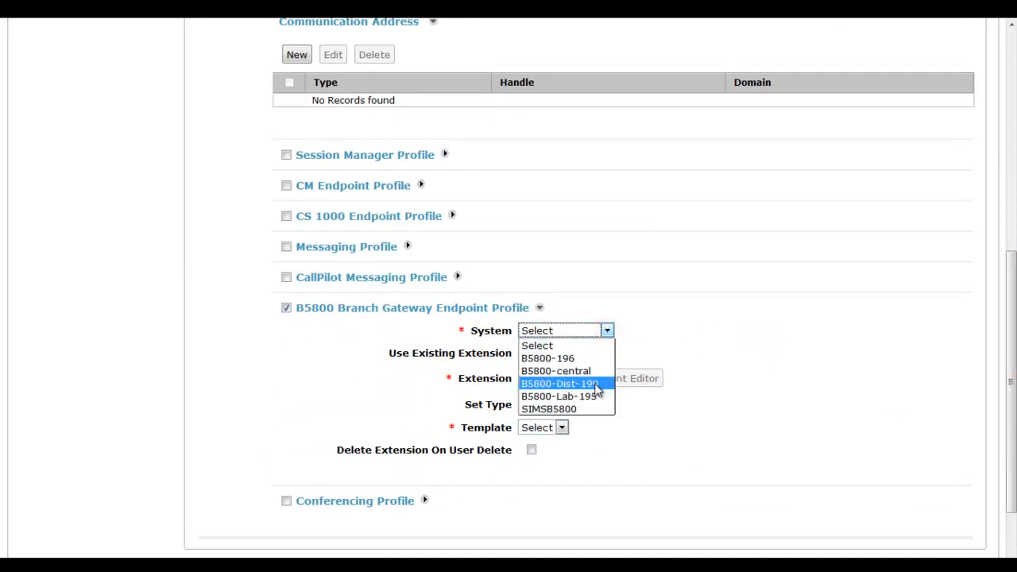
left_click(595, 408)
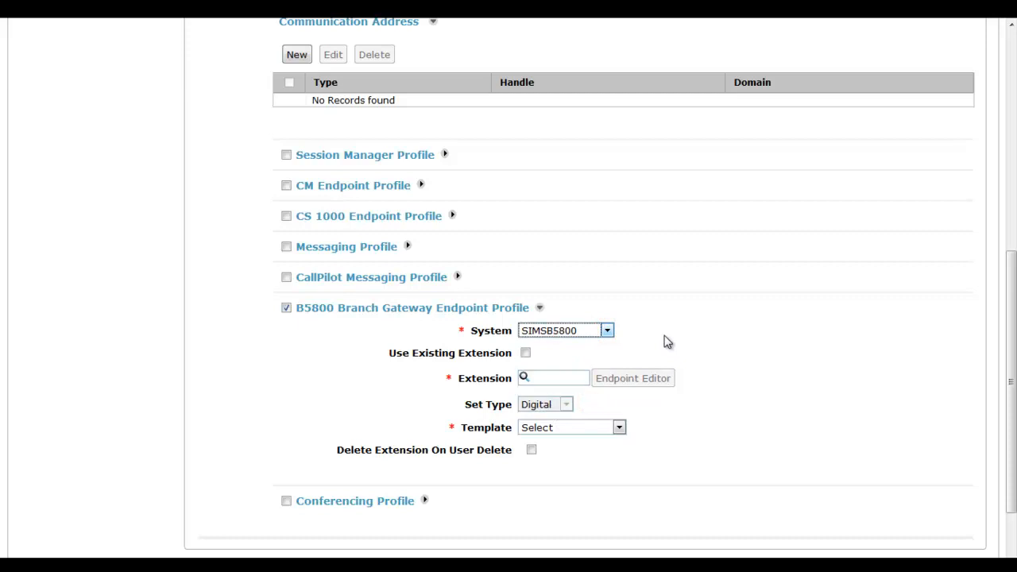
left_click(607, 331)
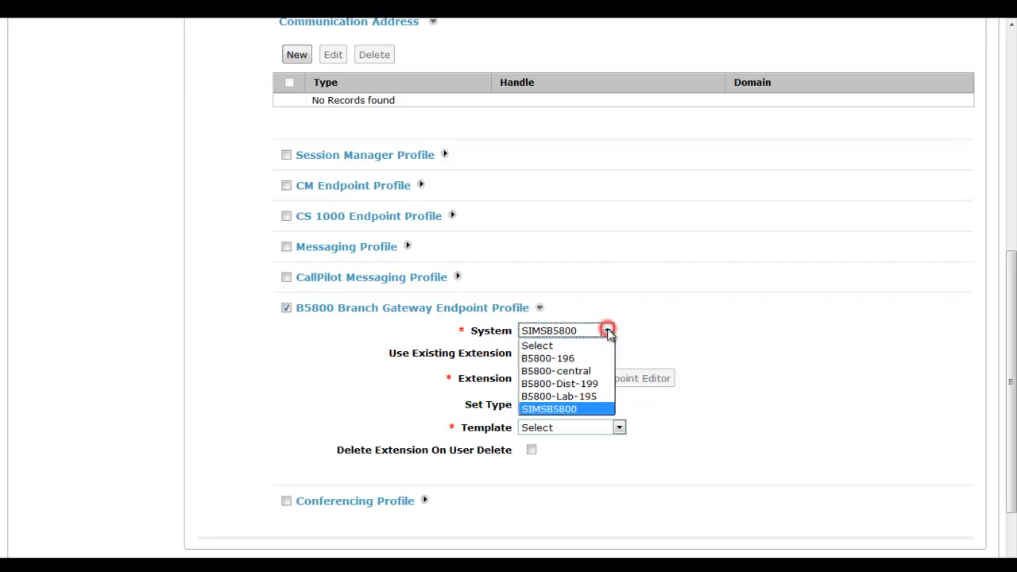
left_click(591, 409)
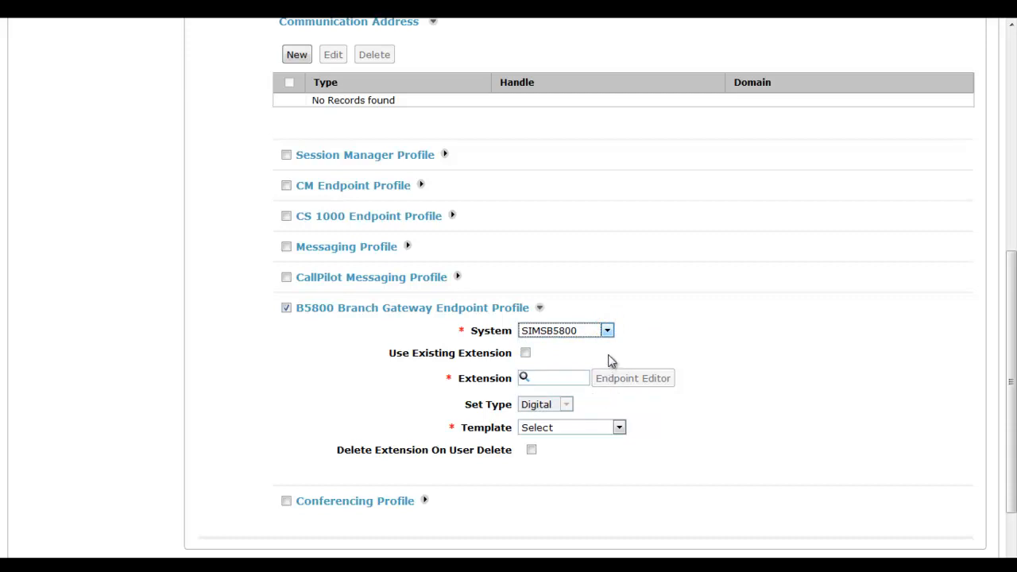
- Enable Use Existing Extension and pick extension 210 for the endpoint profile
left_click(526, 352)
left_click(536, 382)
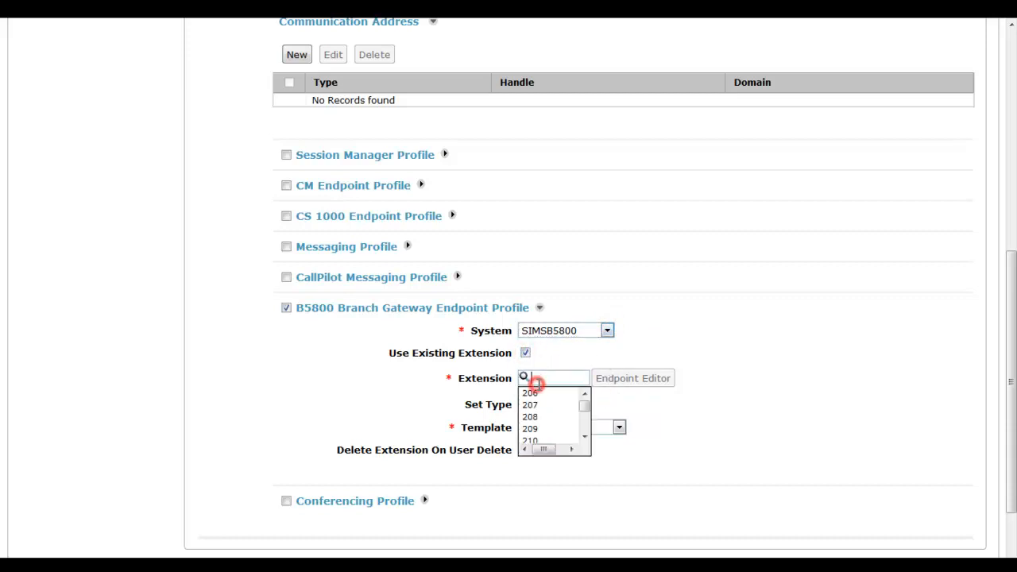
left_click(549, 440)
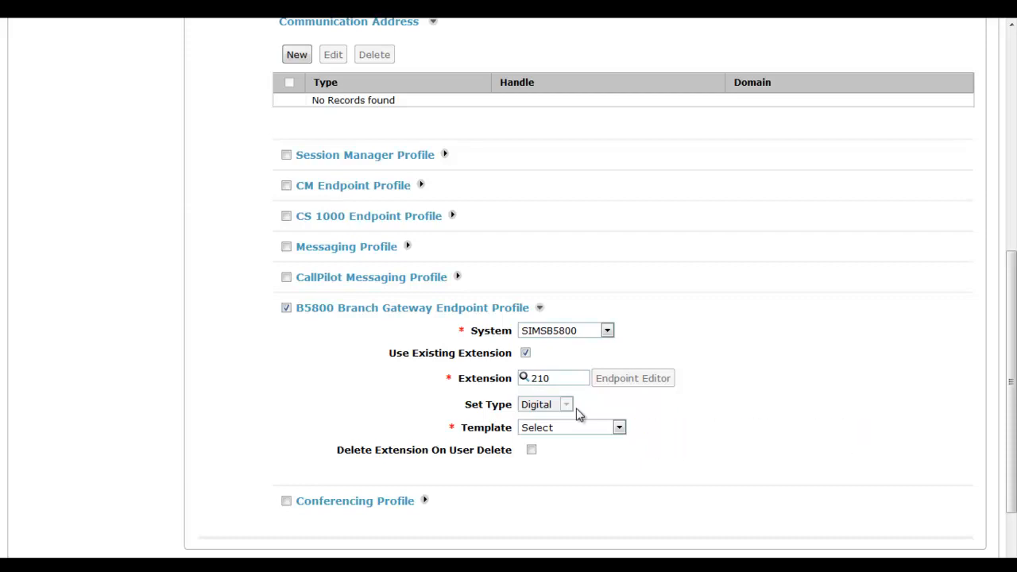
- Choose the H323 template and enable Delete Extension On User Delete
left_click(579, 425)
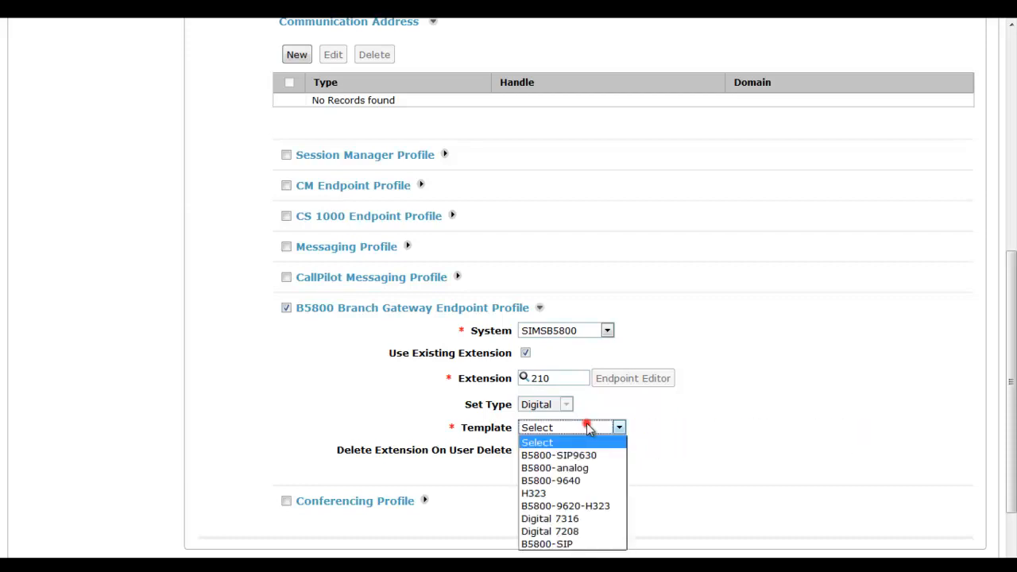
left_click(576, 495)
left_click(531, 450)
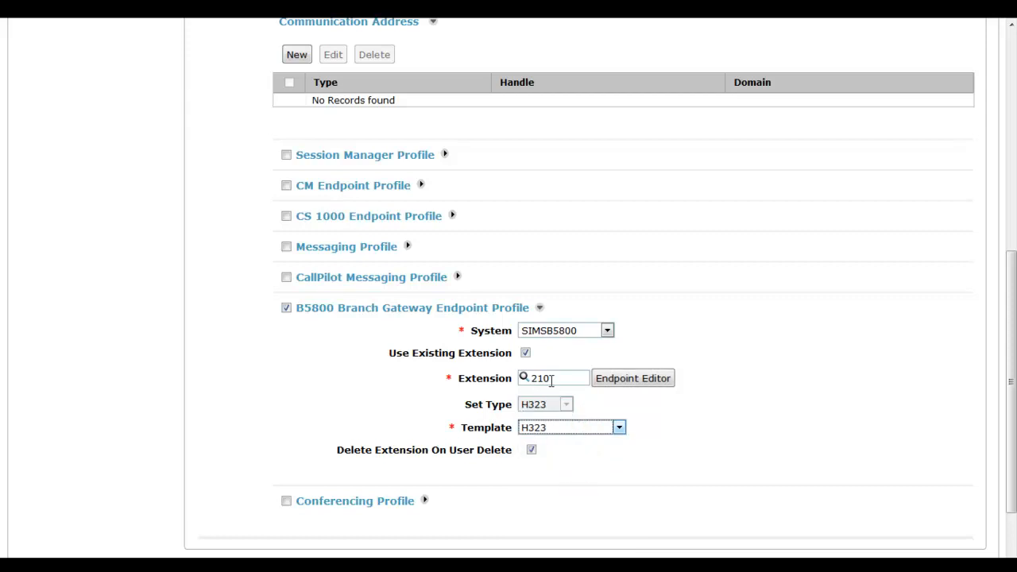
- Open the Endpoint Editor for the selected extension
left_click(619, 382)
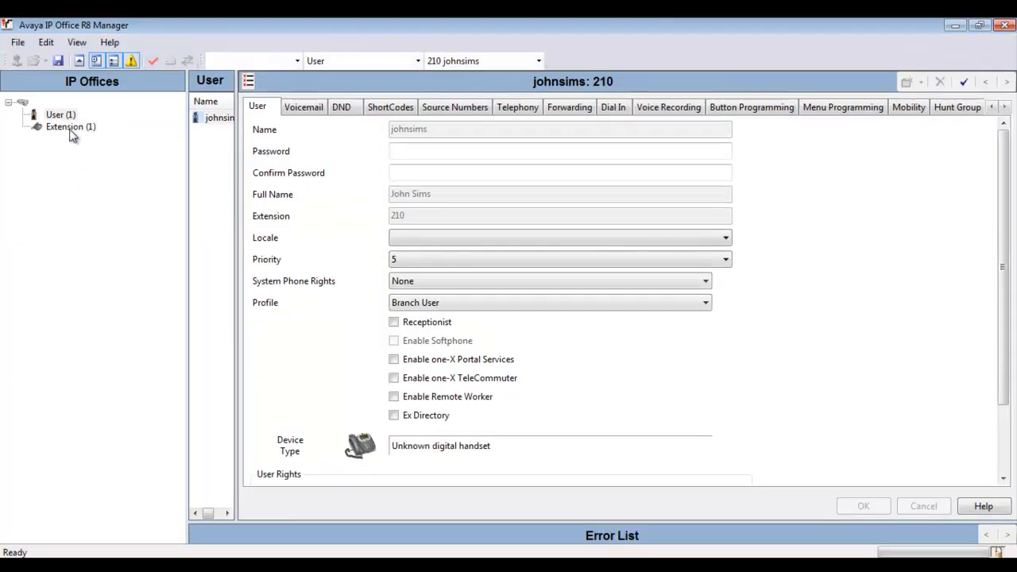
left_click(70, 127)
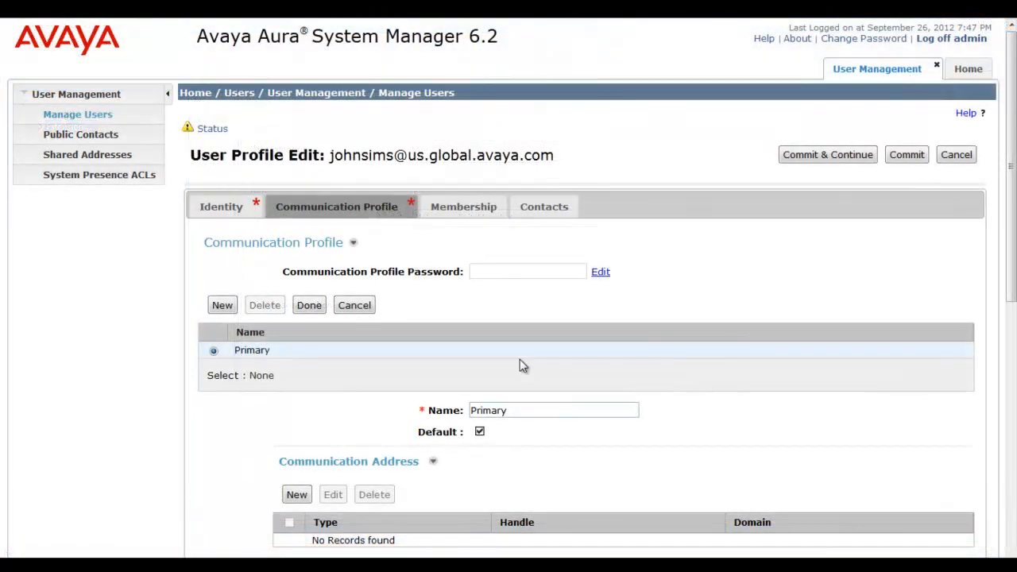
- Change the endpoint template to Digital 7316, keeping Delete Extension On User Delete enabled
scroll(1011, 310, "down", 5)
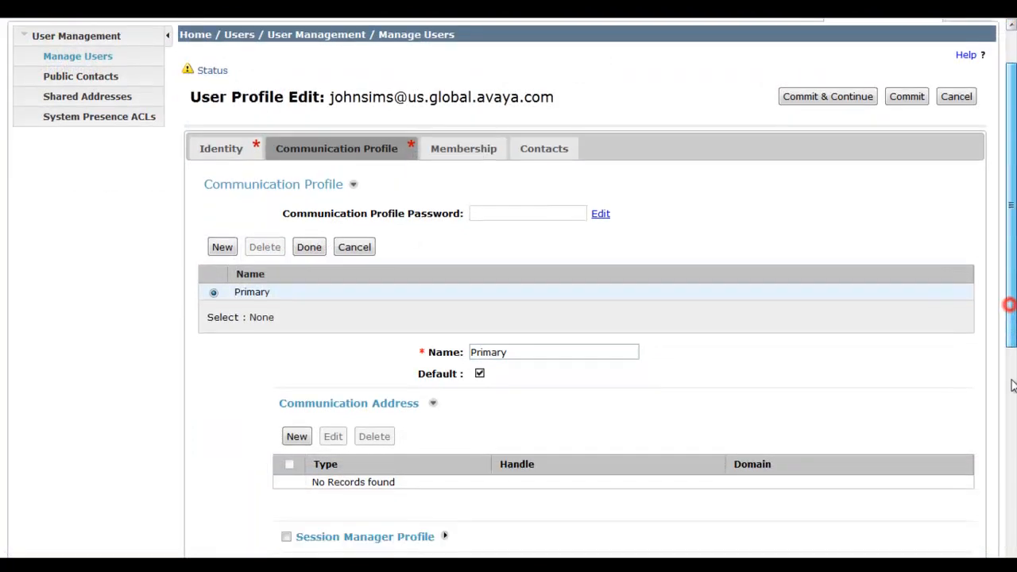
left_click(618, 448)
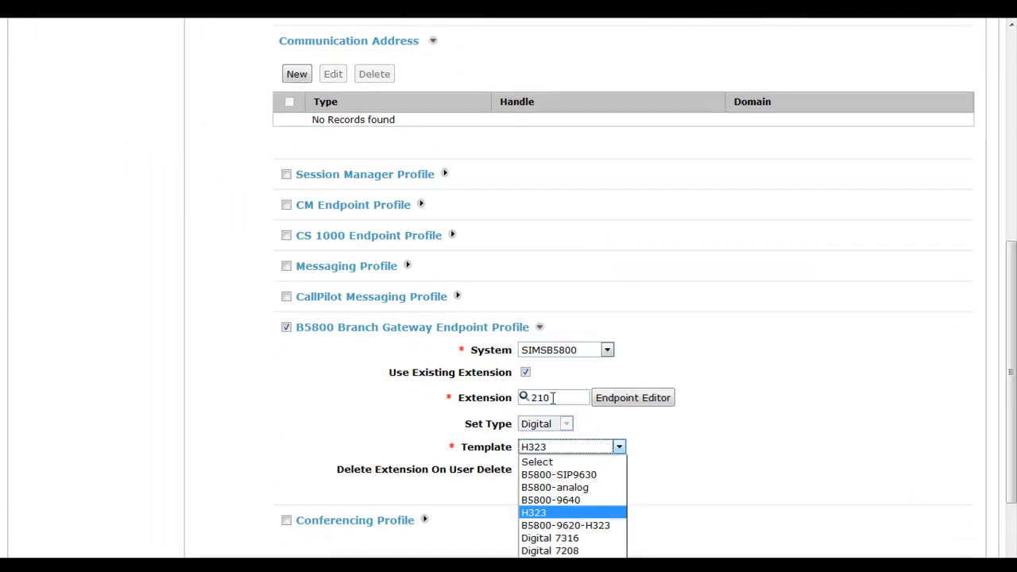
left_click(582, 426)
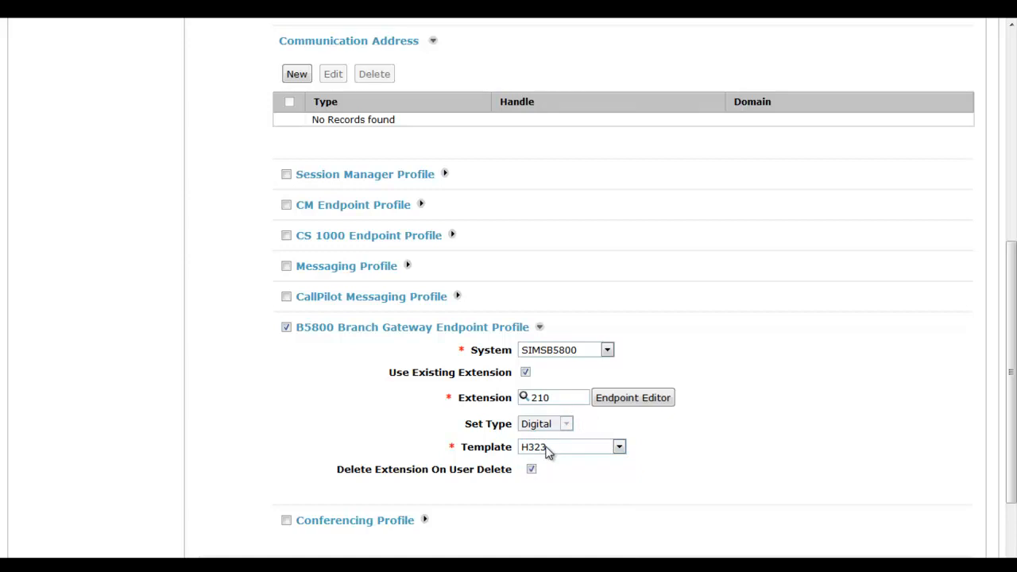
left_click(621, 447)
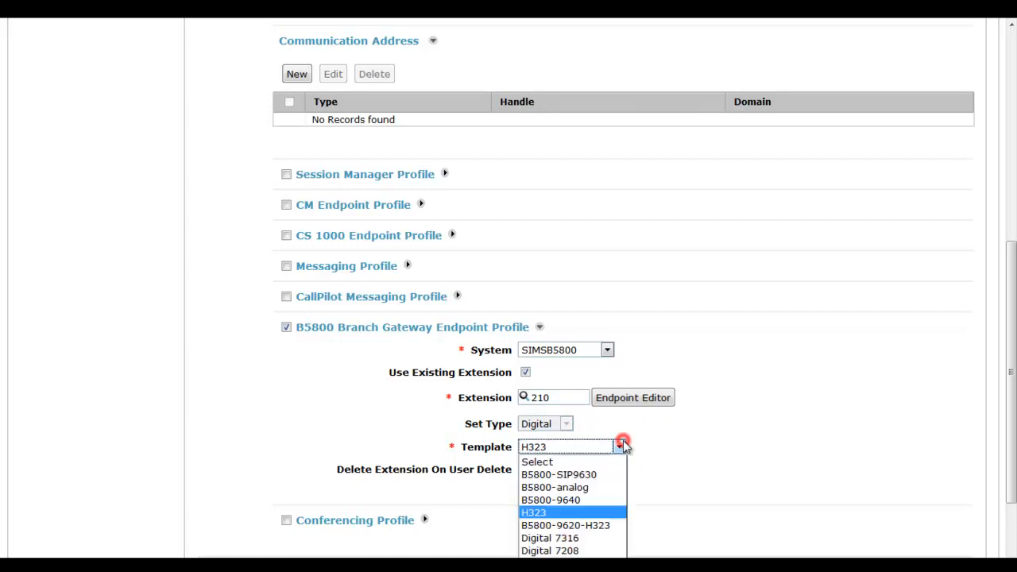
left_click(596, 540)
left_click(532, 469)
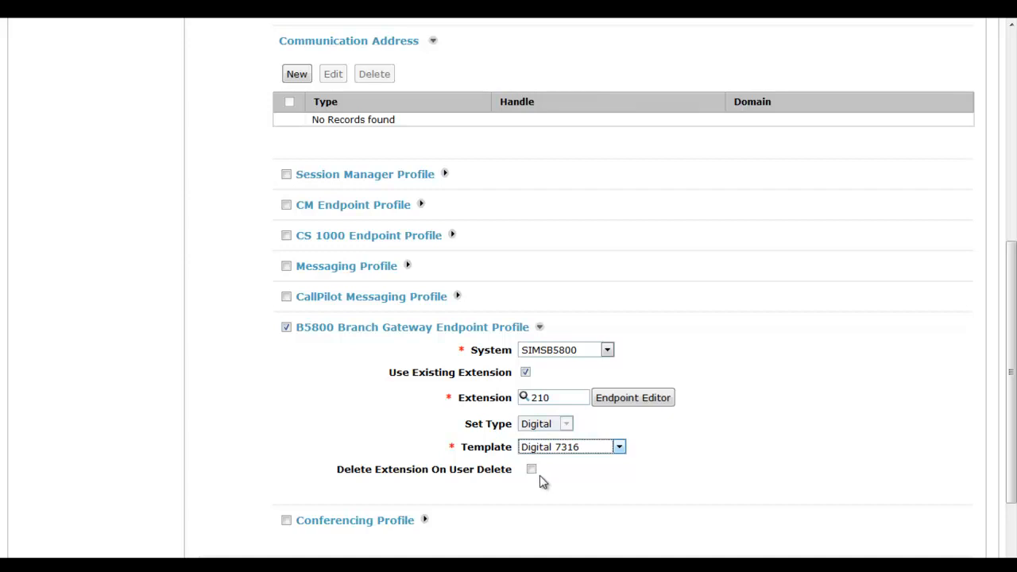
left_click(531, 469)
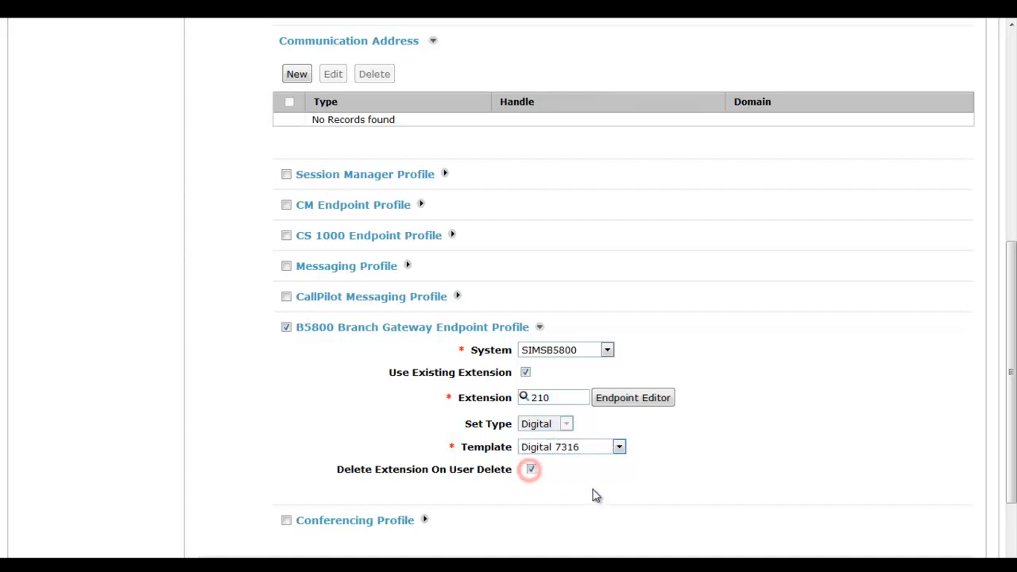
- Open the Endpoint Editor and review the user's button programming, telephony and short code settings
left_click(641, 399)
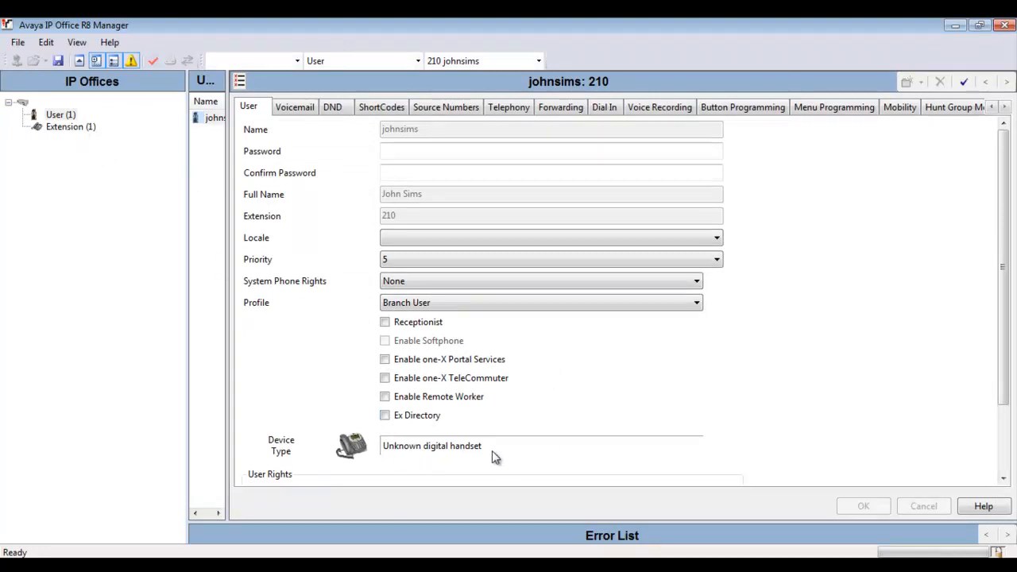
left_click(751, 106)
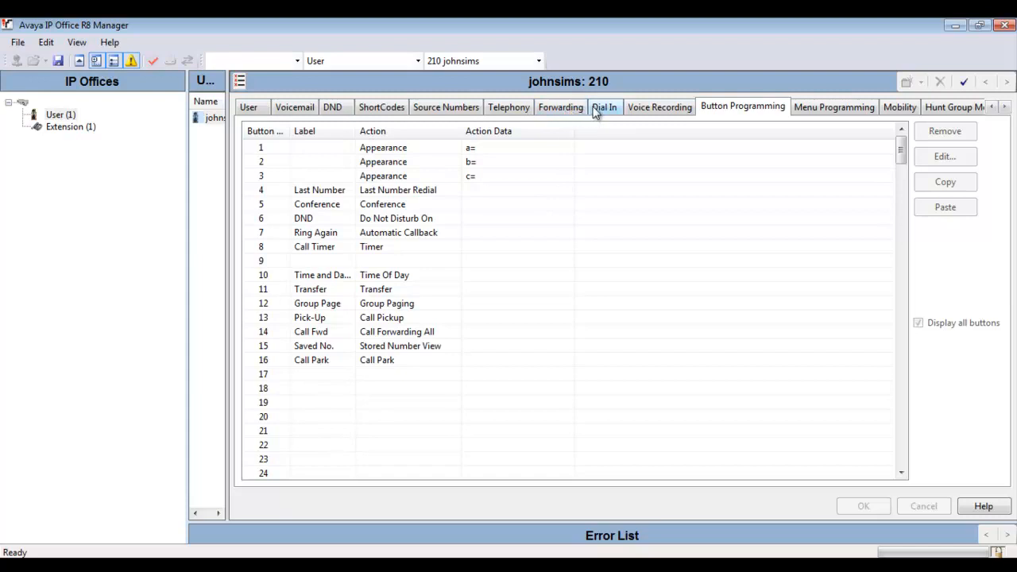
left_click(517, 110)
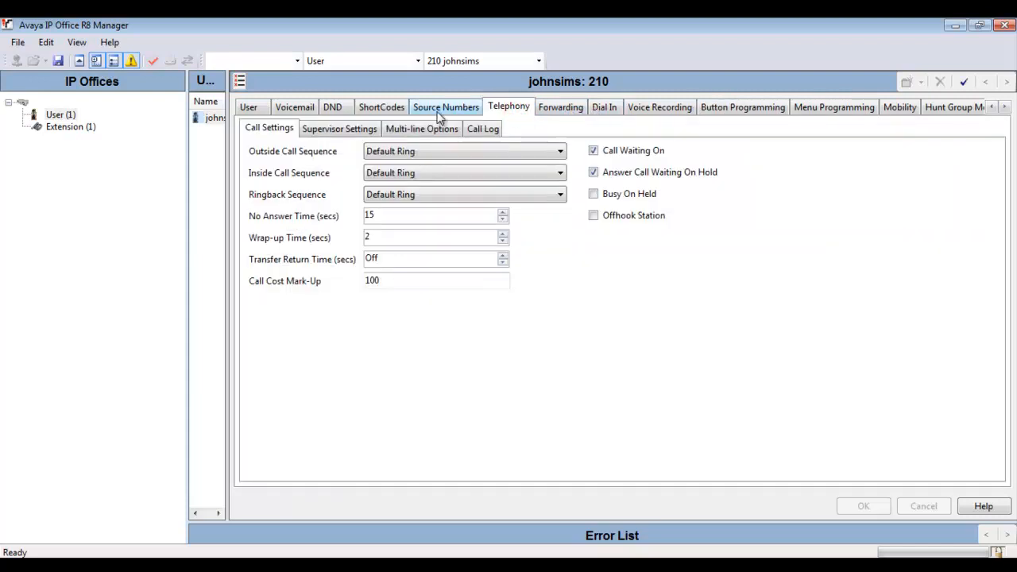
left_click(383, 108)
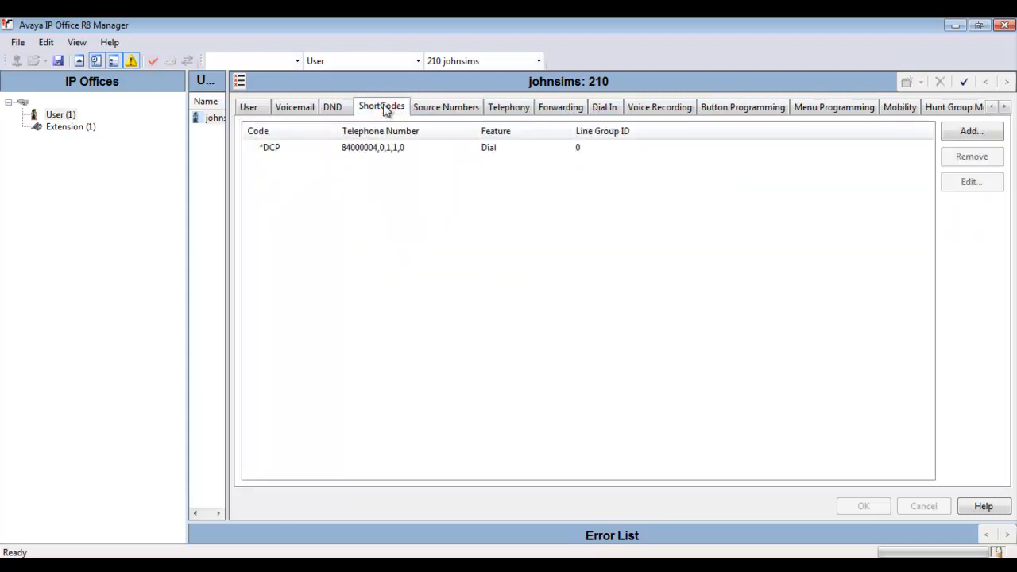
left_click(263, 108)
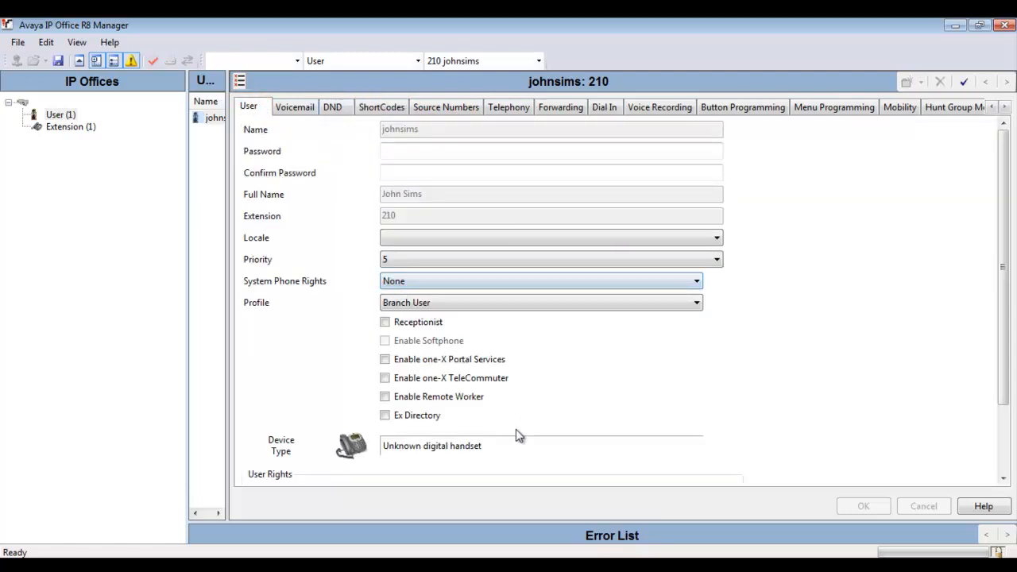
- Close the Endpoint Editor without saving the template
left_click(18, 43)
left_click(33, 78)
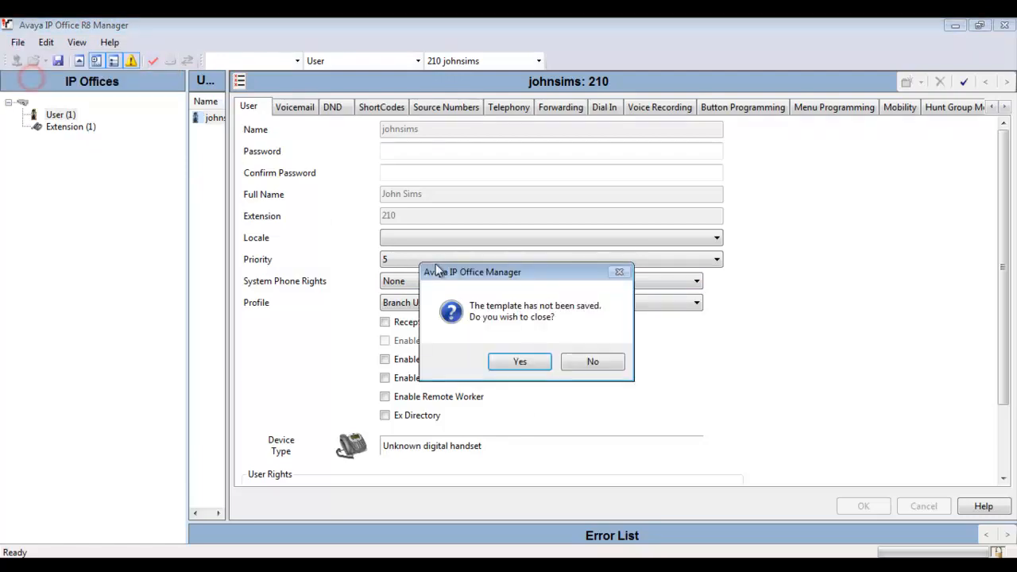
left_click(536, 363)
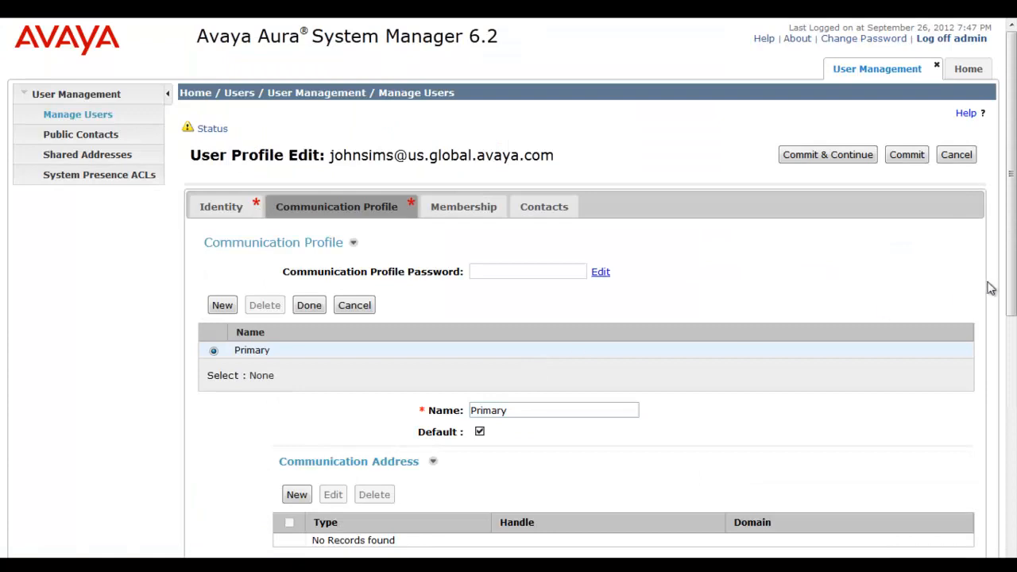
- Commit the new user with its B5800 Branch Gateway endpoint profile
left_click_drag(1009, 290, 1011, 492)
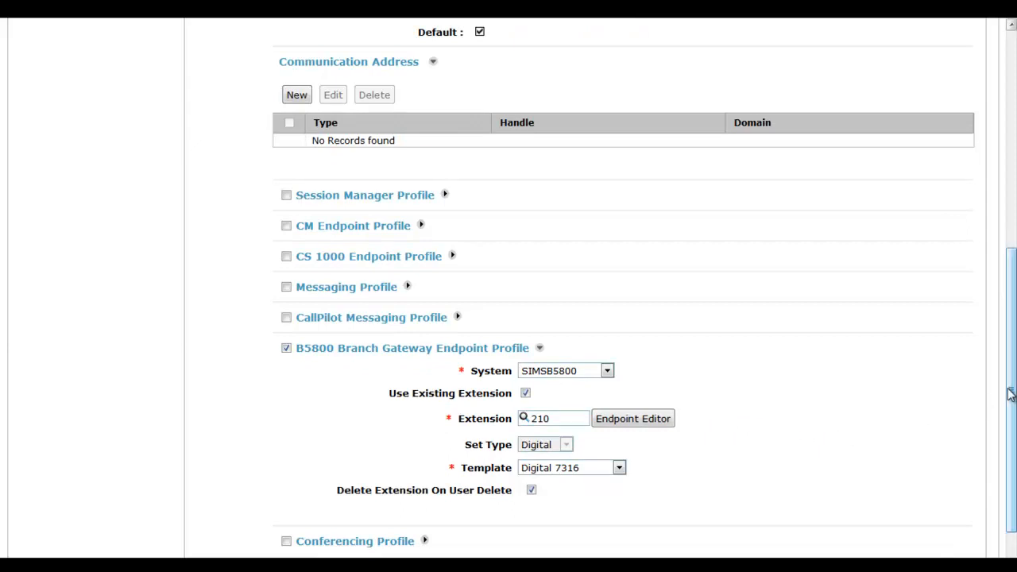
left_click_drag(1007, 388, 1007, 449)
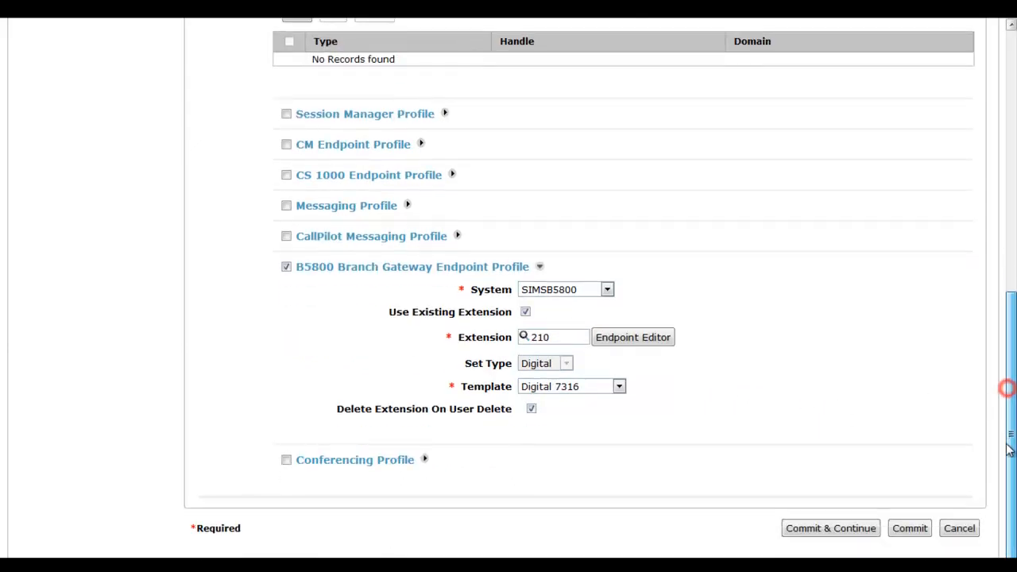
left_click(907, 531)
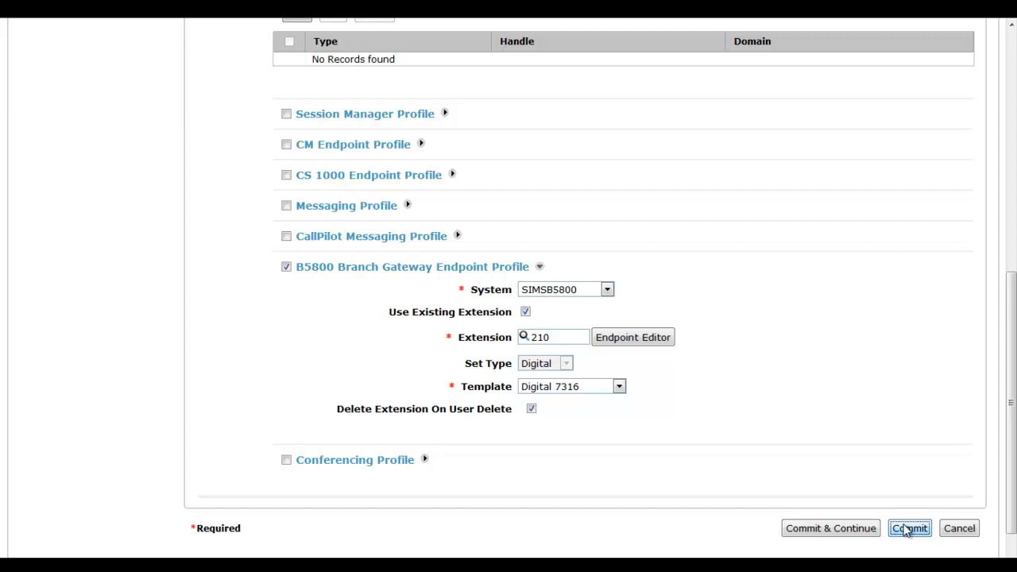
left_click(909, 529)
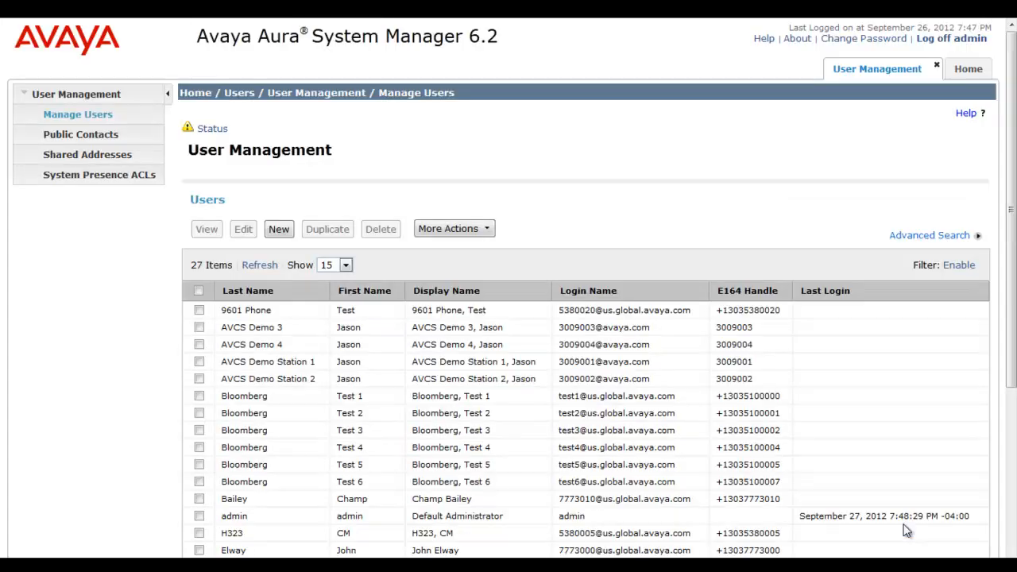
- Delete the newly created user from the user list and return to the System Manager home page
left_click_drag(1009, 369, 1012, 471)
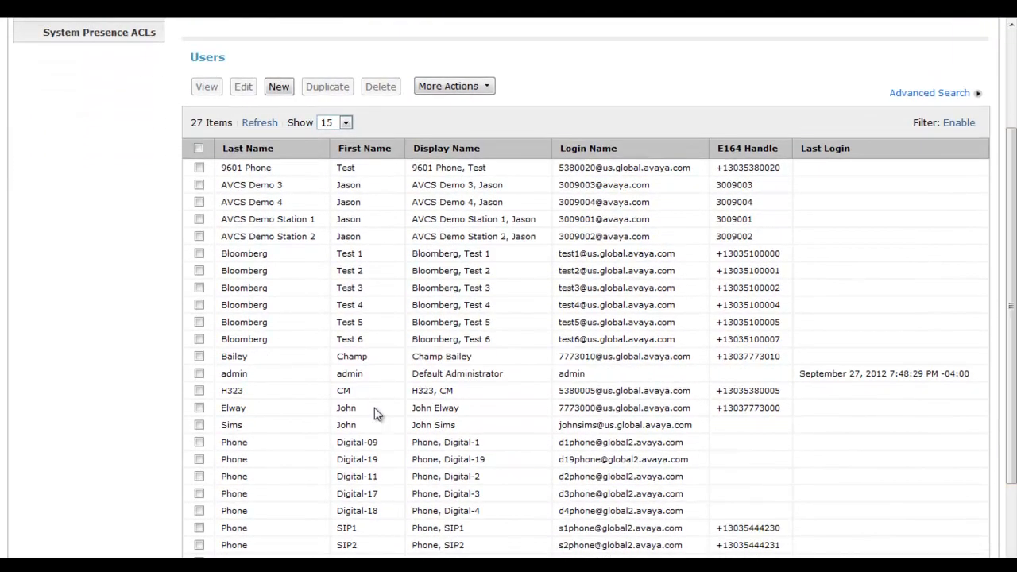
left_click(199, 425)
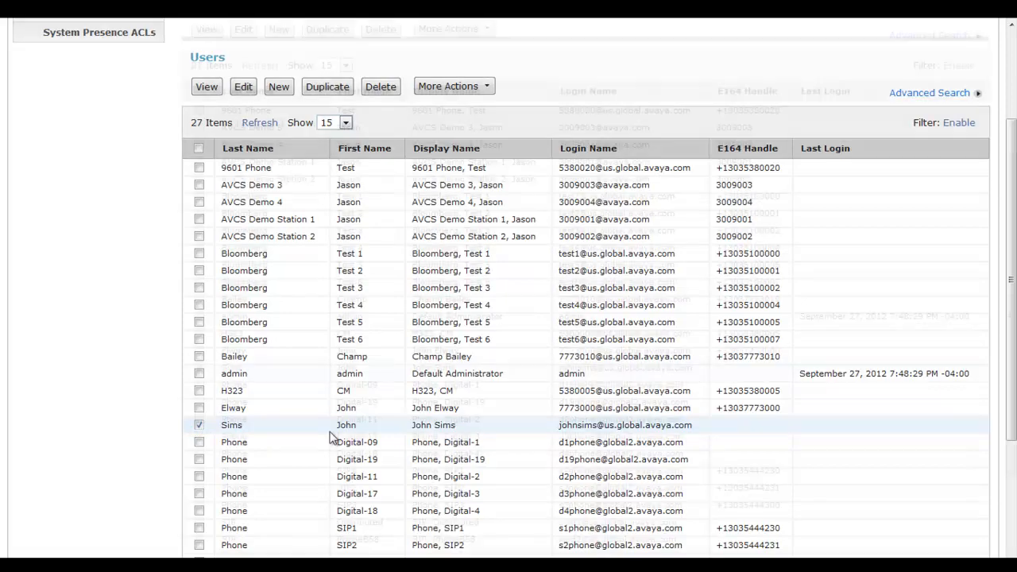
scroll(332, 437, "down", 2)
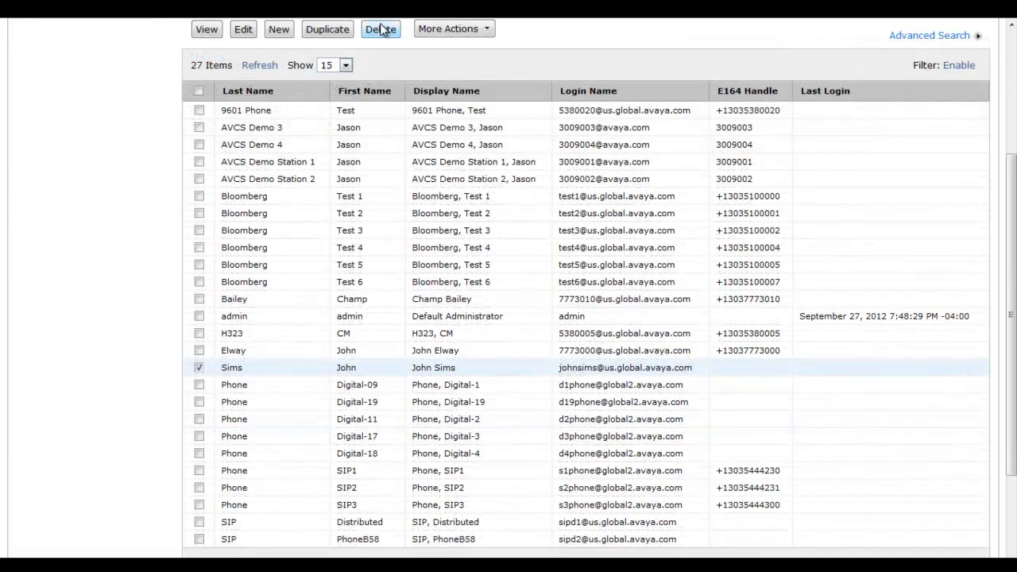
left_click_drag(1009, 228, 1009, 119)
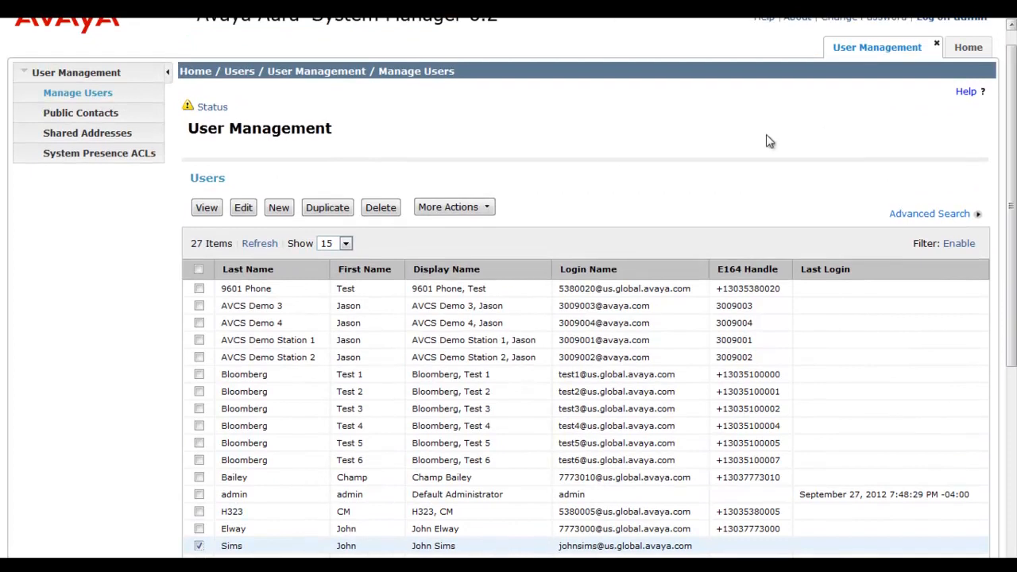
left_click(380, 209)
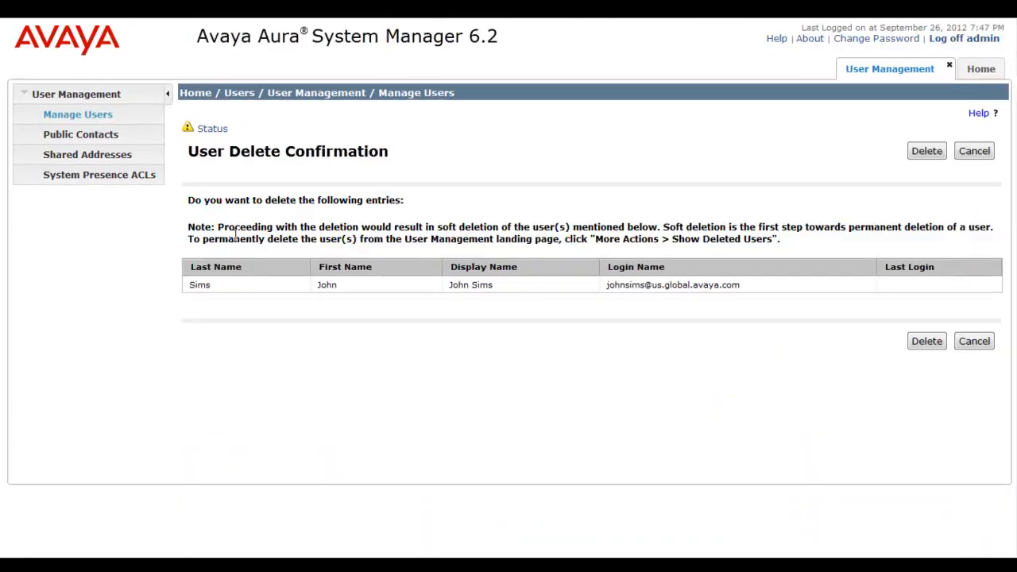
left_click(931, 343)
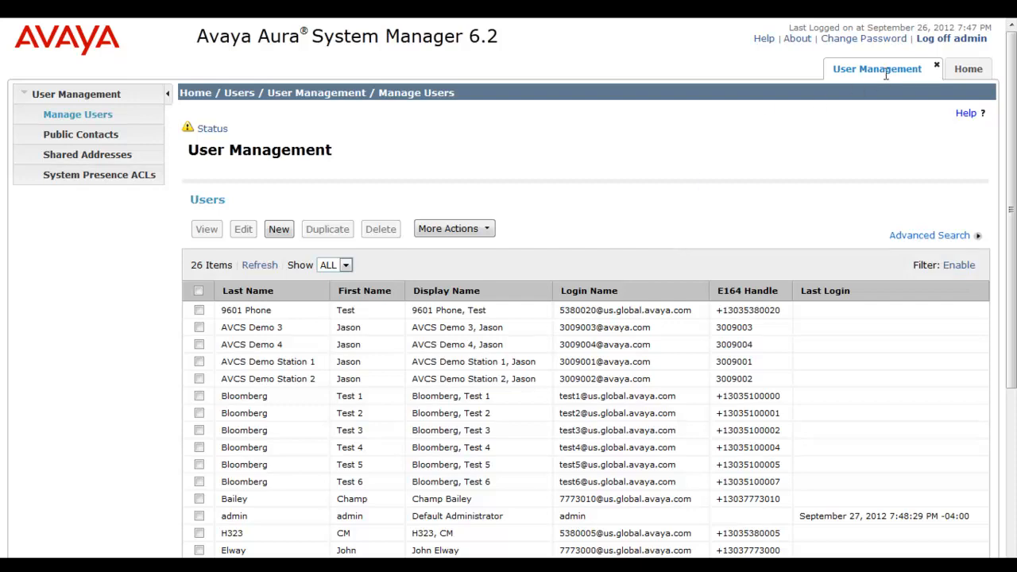
left_click(969, 68)
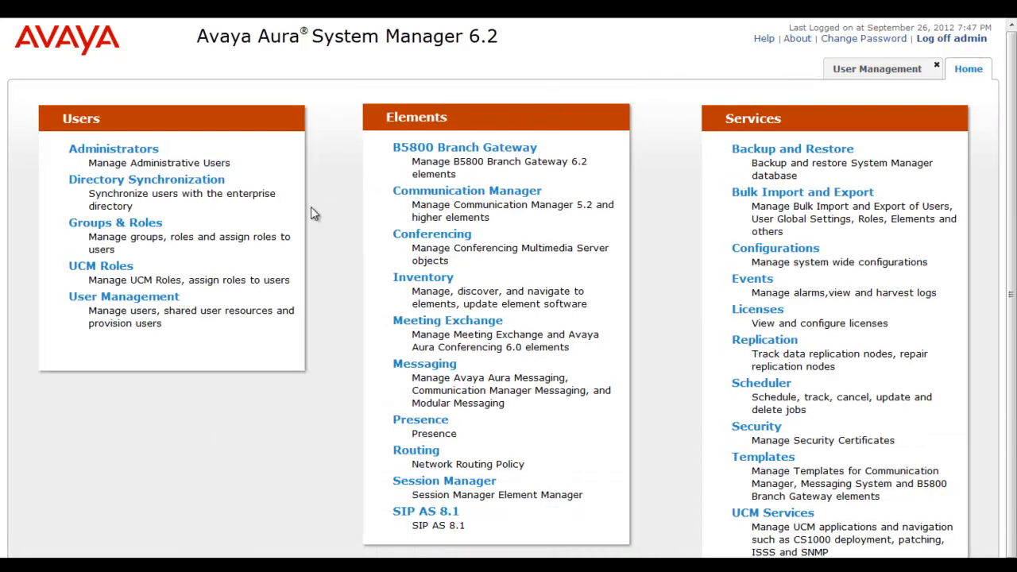
- Open the SIMSB5800 device's configuration for editing from the B5800 Branch Gateway System Configuration device list
left_click(421, 151)
left_click(135, 156)
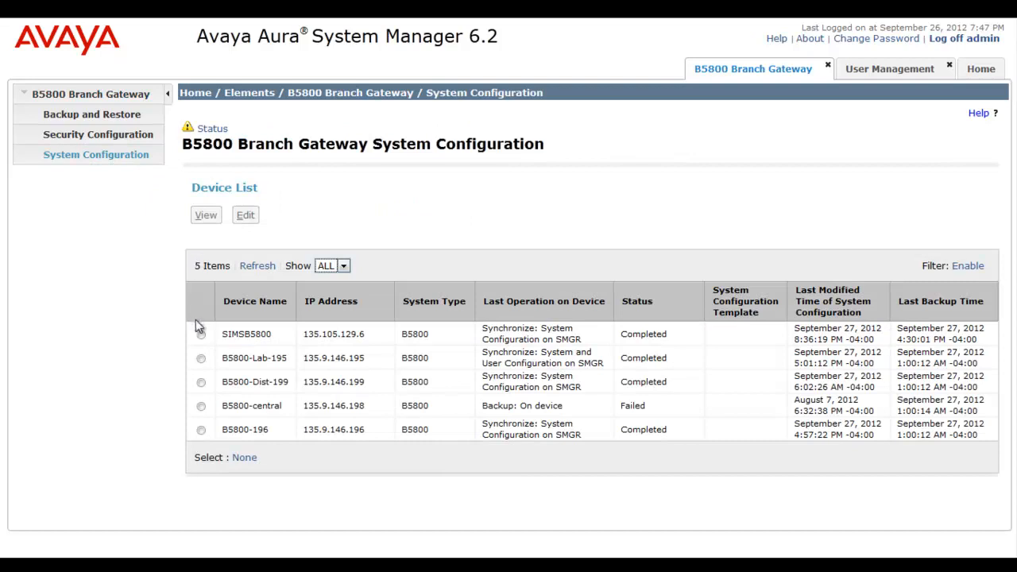
left_click(201, 334)
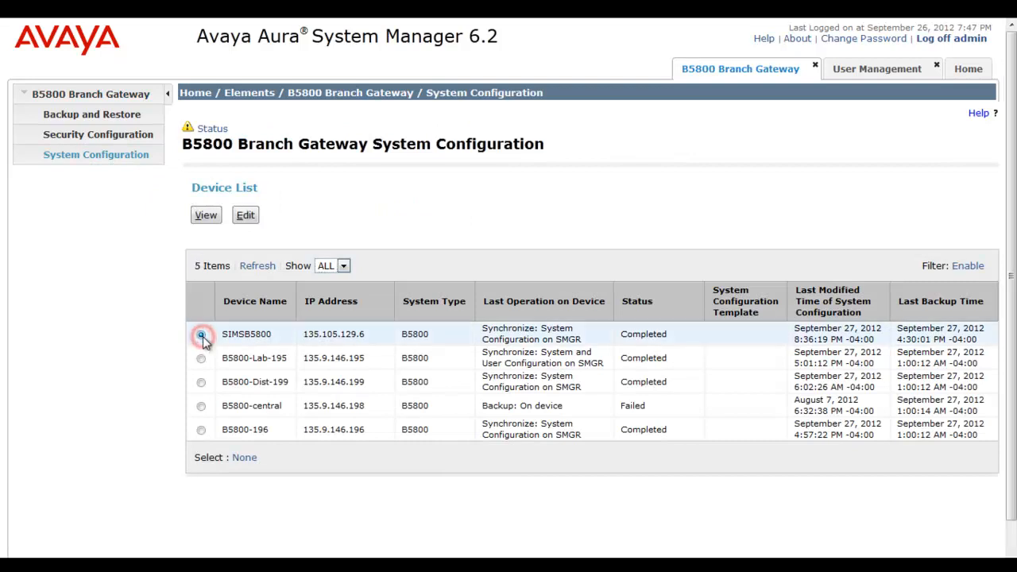
left_click(238, 216)
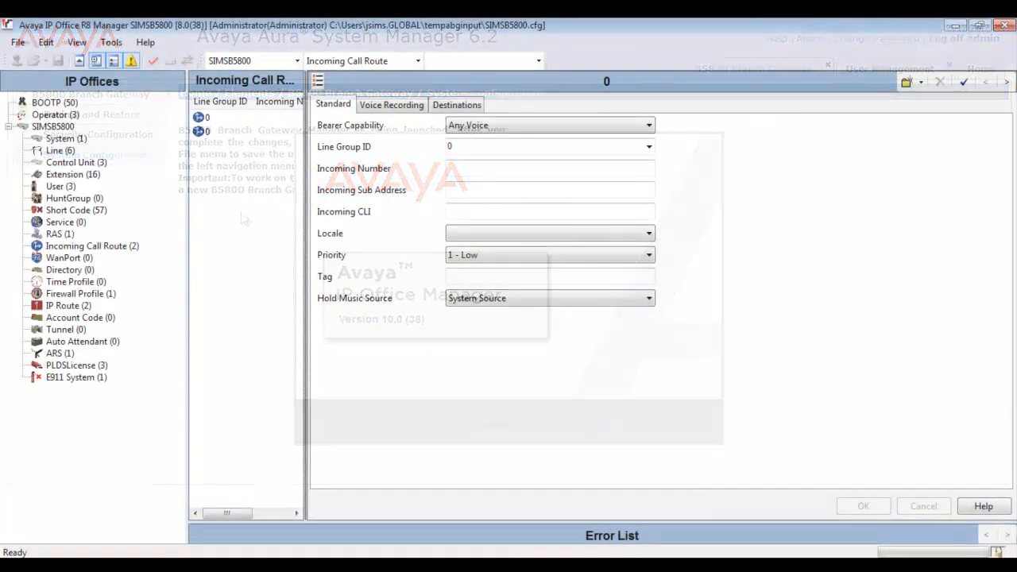
- Review the new user's entry in the gateway's user list, then save the configuration and exit the editor
left_click(61, 187)
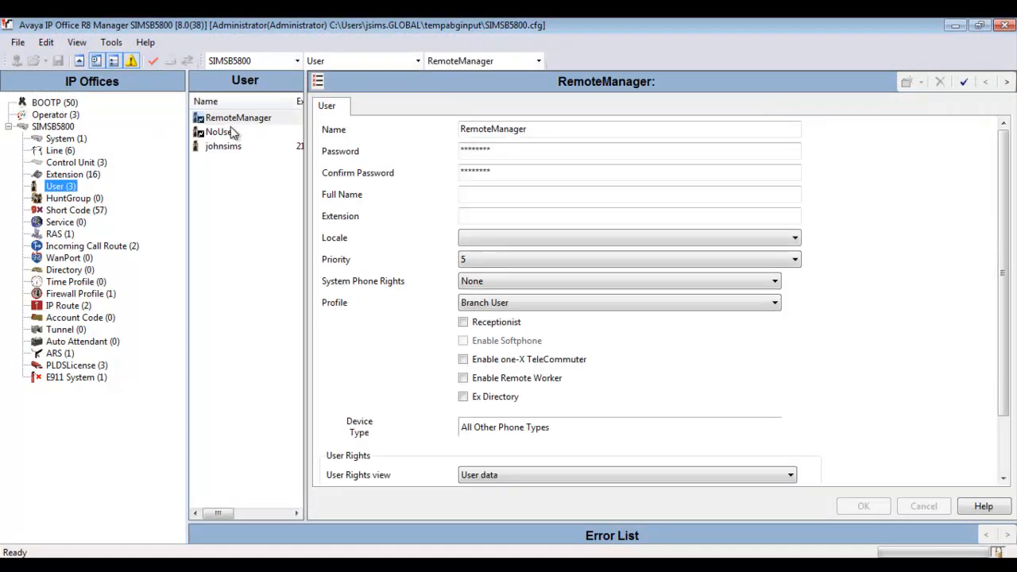
left_click(219, 146)
left_click_drag(306, 169, 431, 169)
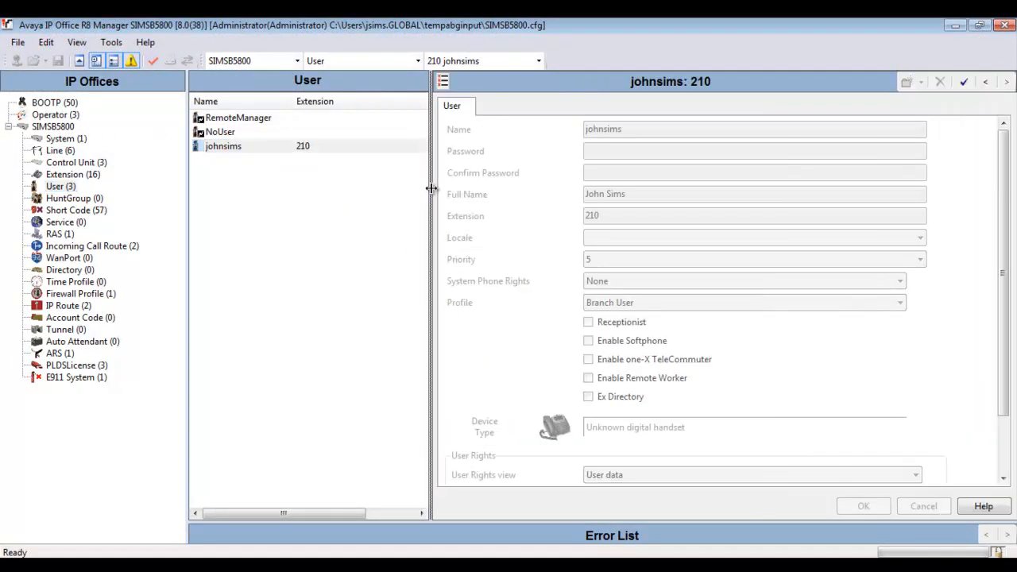
left_click(324, 152)
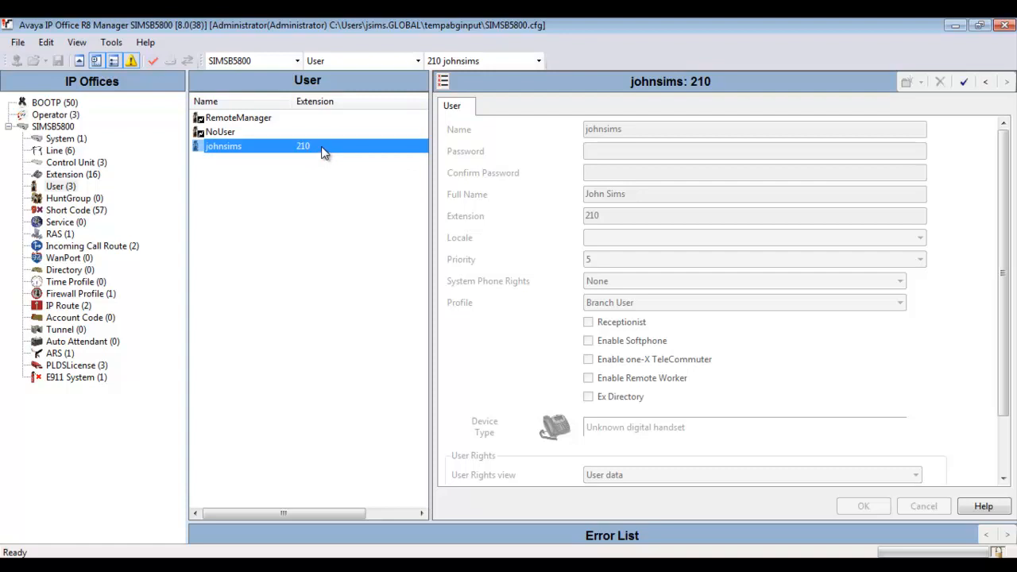
left_click(18, 42)
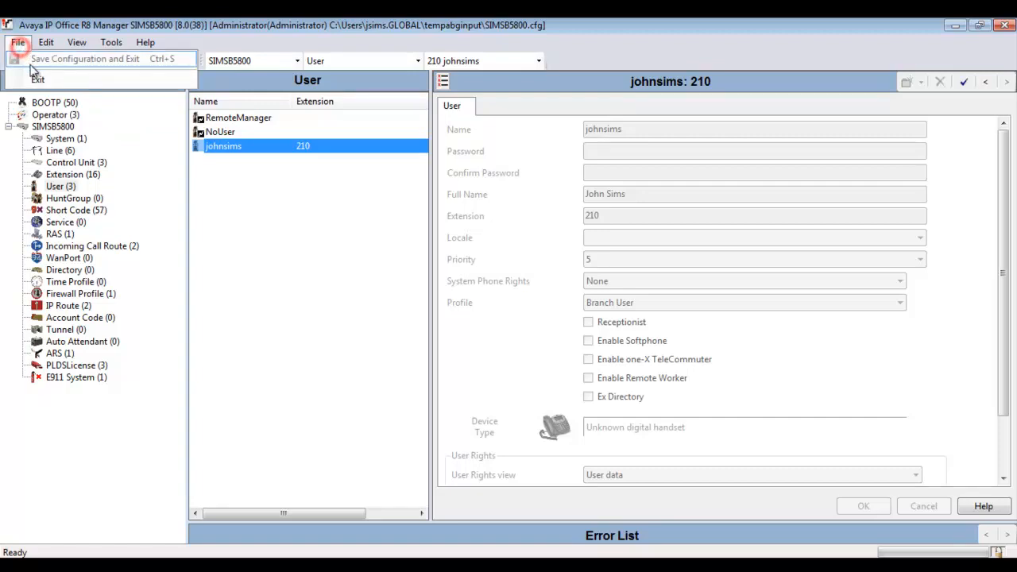
left_click(36, 57)
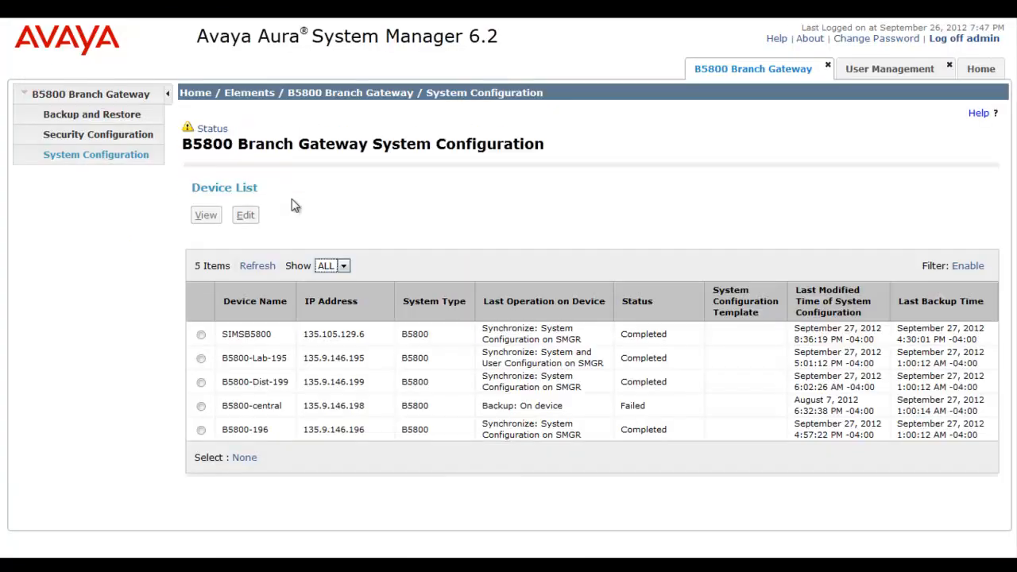
- Permanently delete the removed user from the Deleted Users list, return to regular users and close User Management
left_click(874, 71)
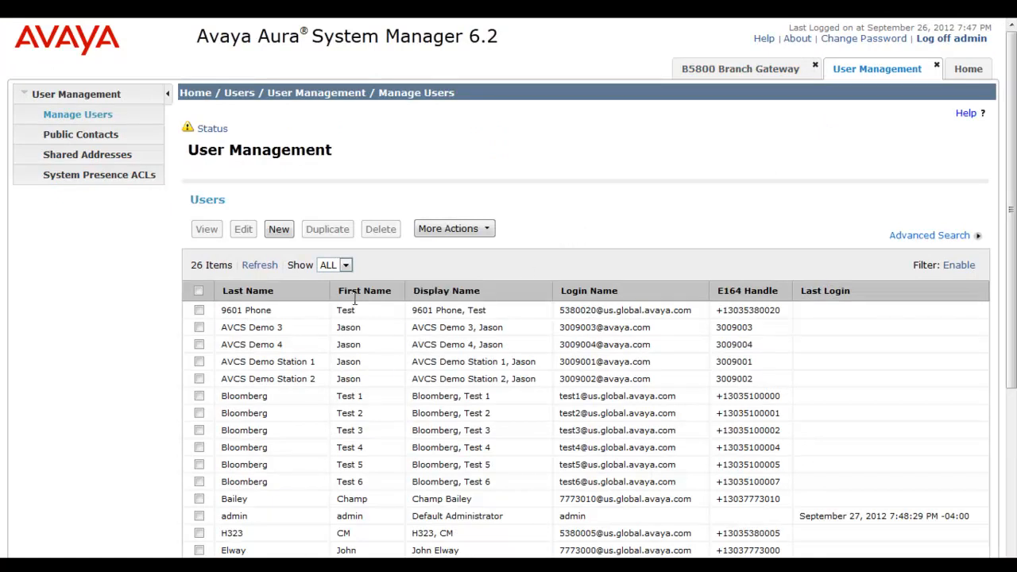
left_click(485, 229)
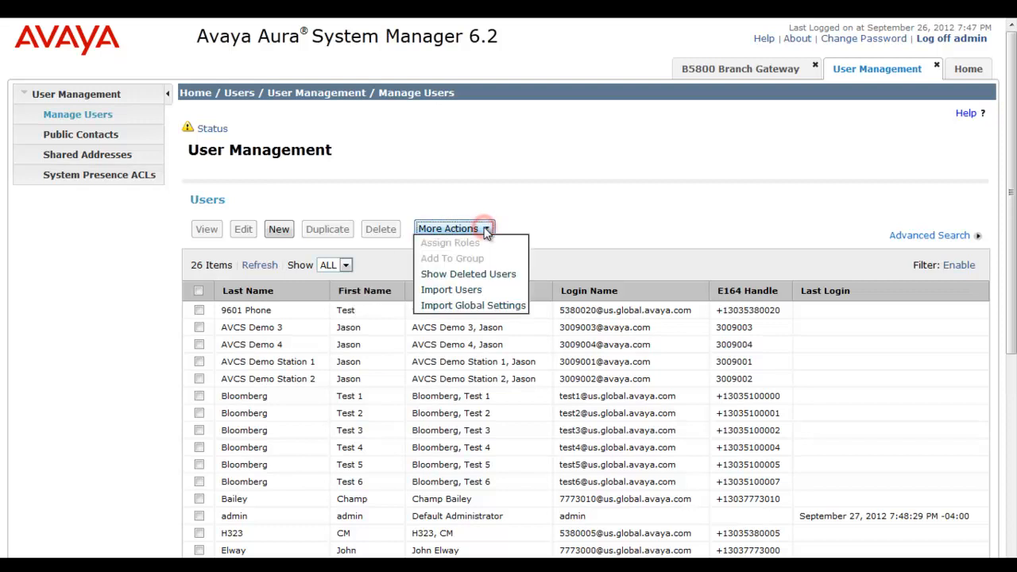
left_click(434, 272)
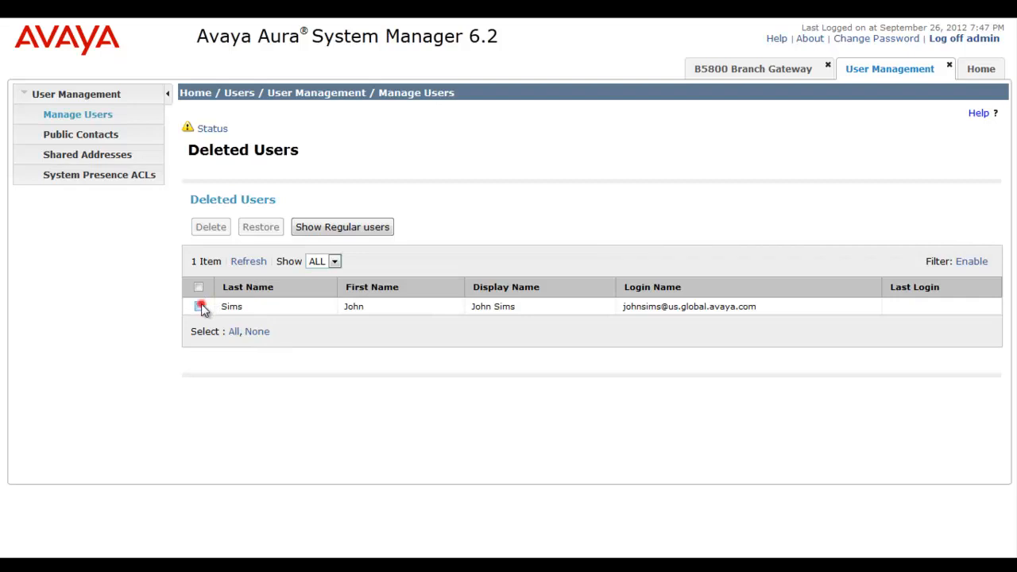
left_click(200, 307)
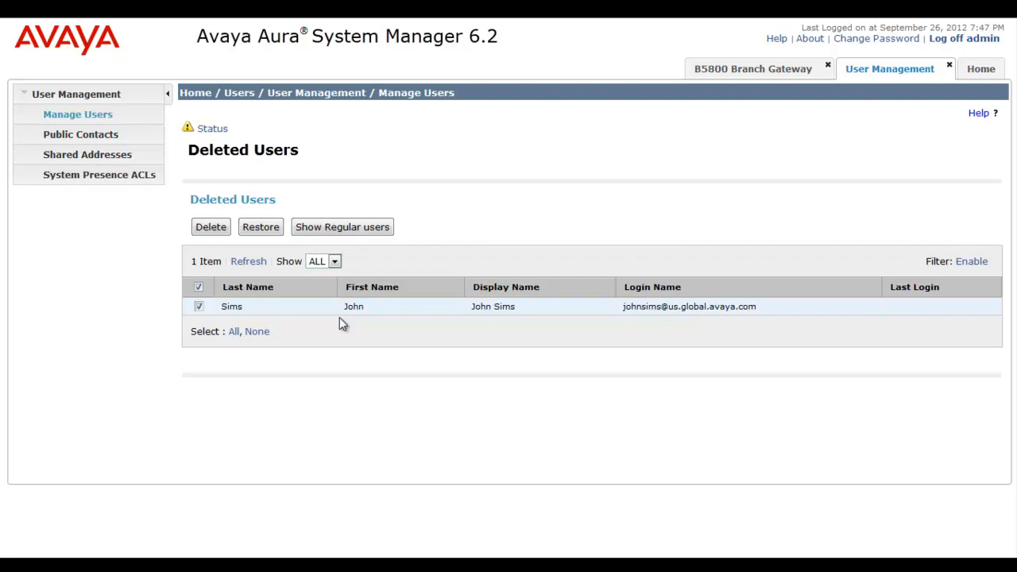
left_click(211, 228)
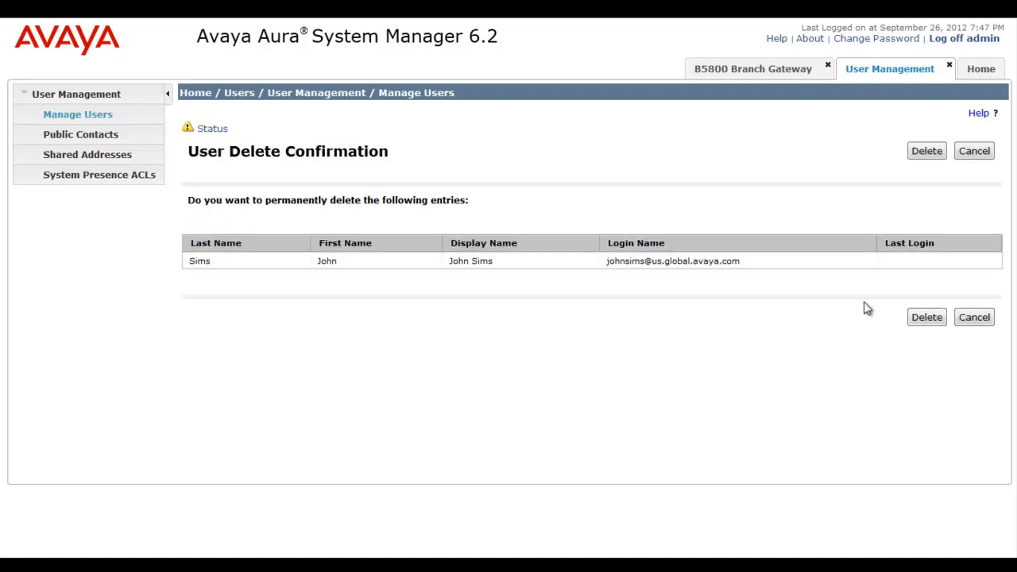
left_click(925, 318)
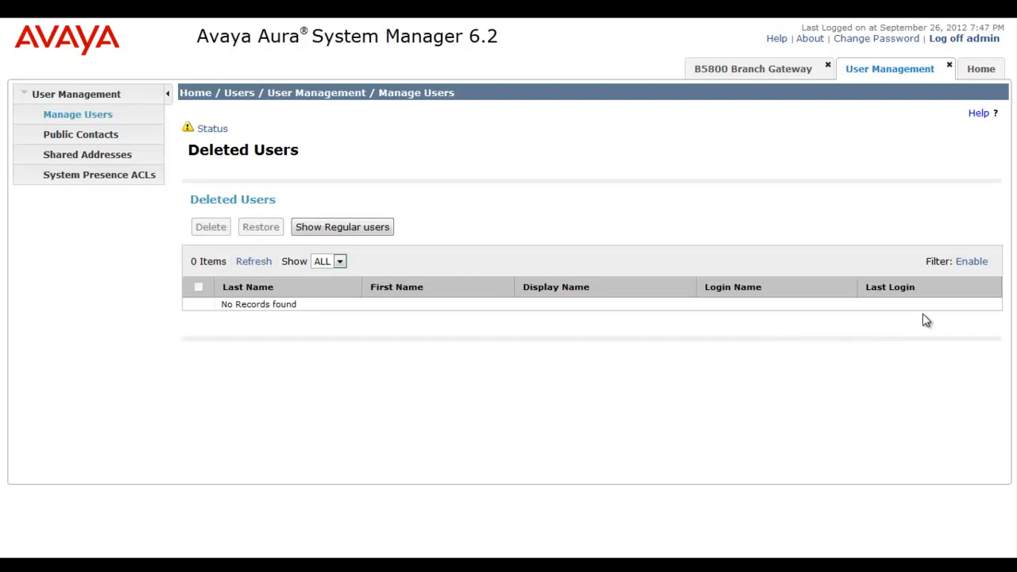
left_click(359, 228)
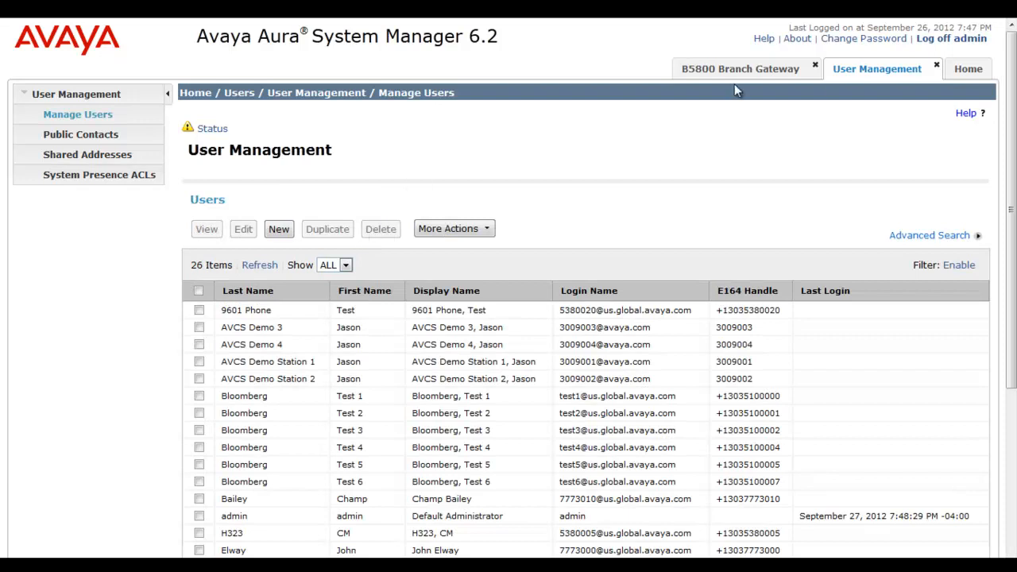
left_click(937, 66)
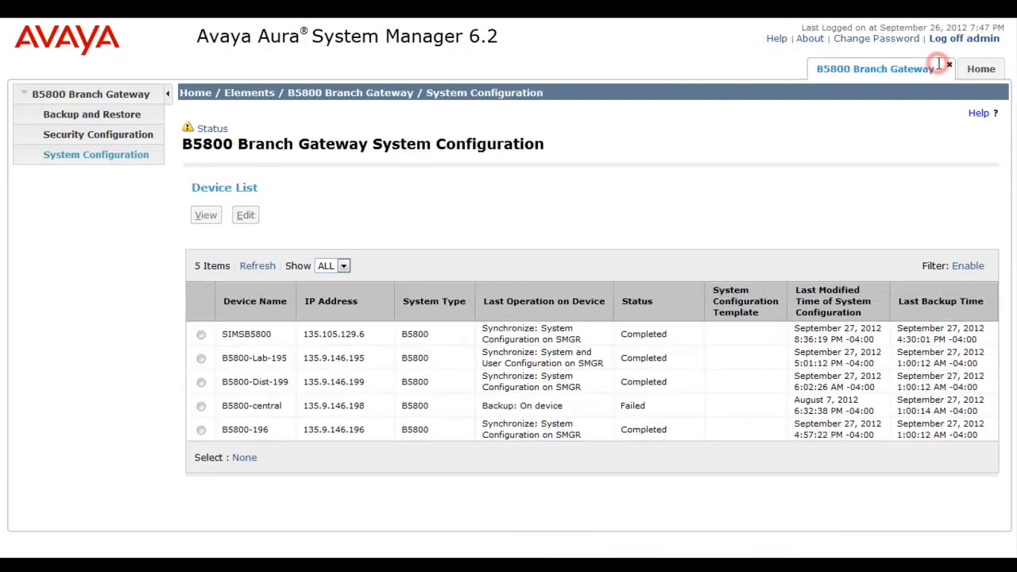
- Reopen the SIMSB5800 gateway configuration and view its list of users
left_click(201, 335)
left_click(247, 214)
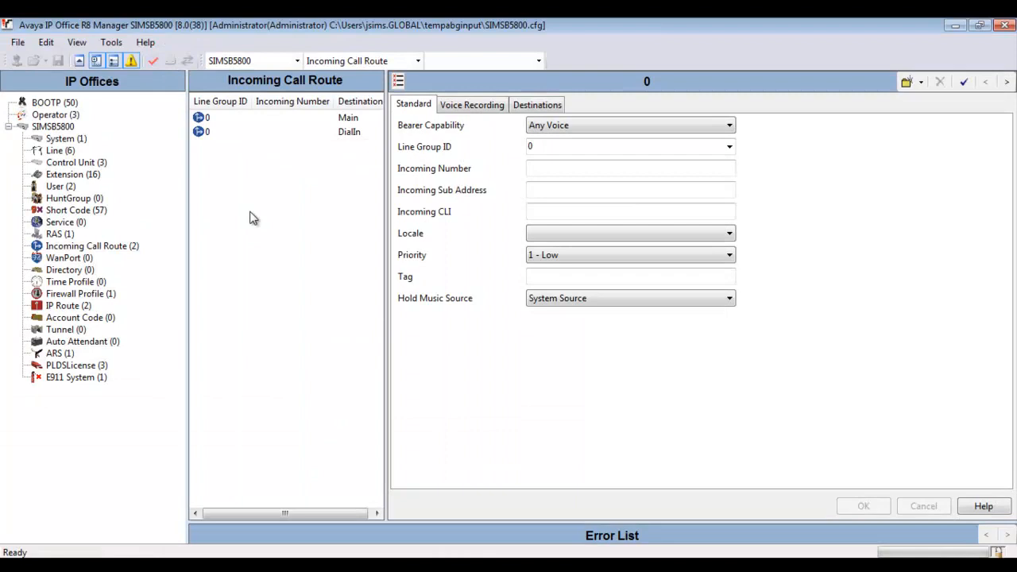
left_click(60, 186)
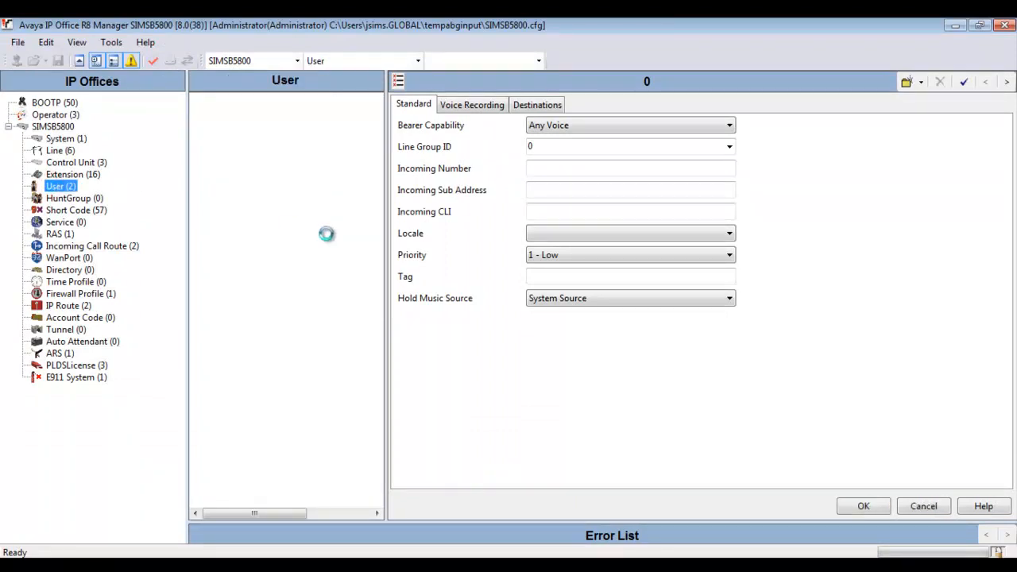